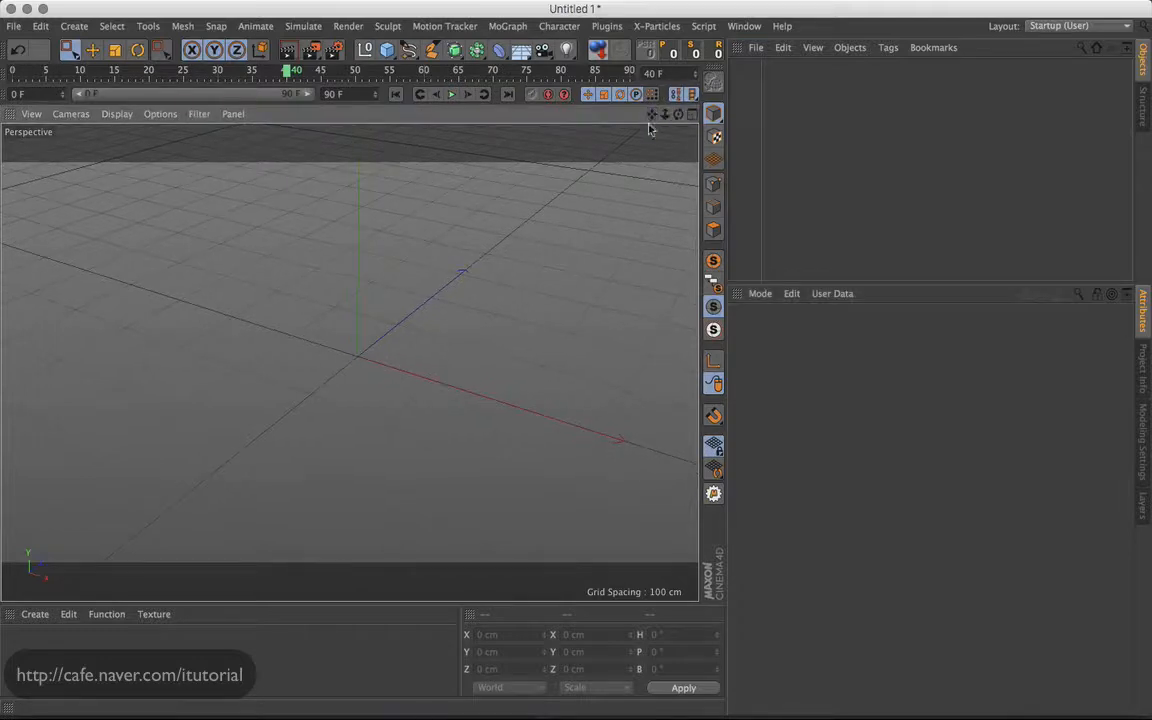
Create a cube, move it to about -241 cm on X, and keyframe its X position at frame 0.
click(387, 50)
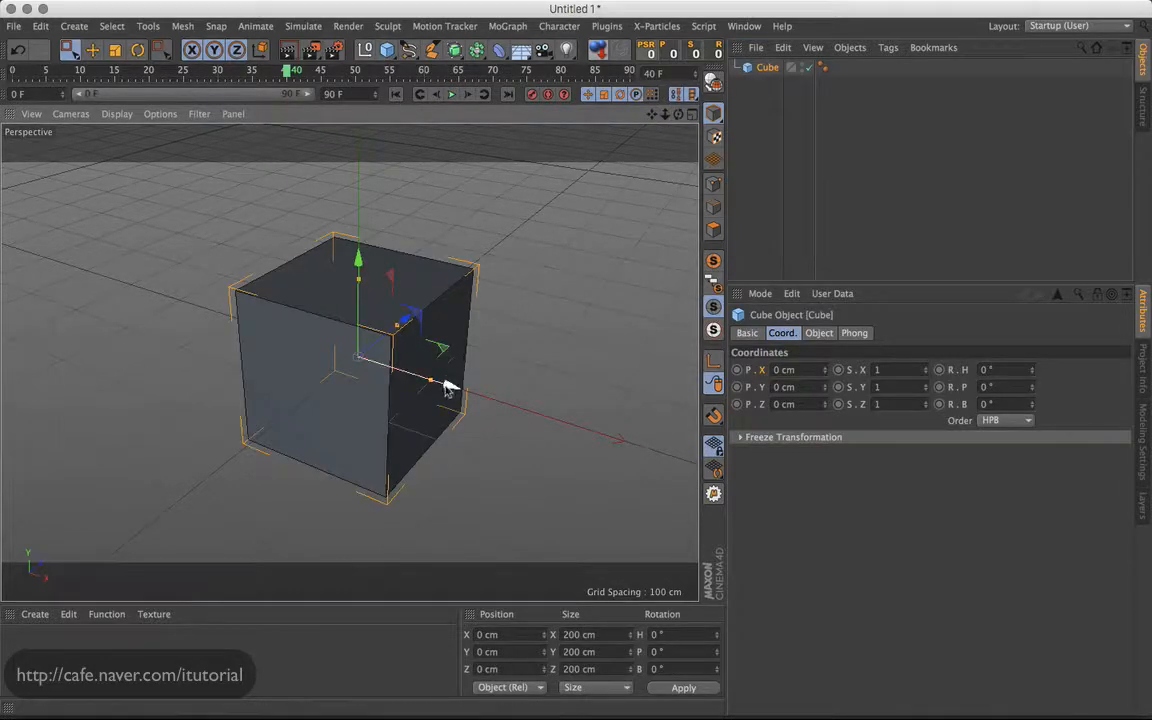
drag(447, 391, 290, 335)
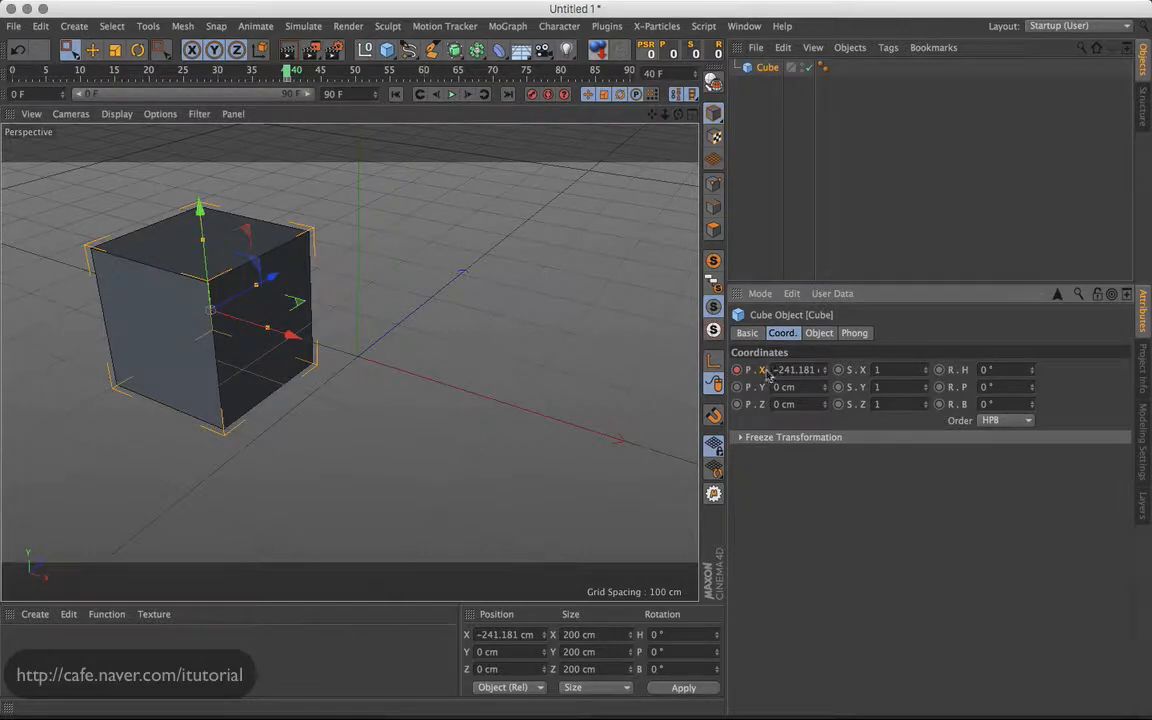
click(288, 83)
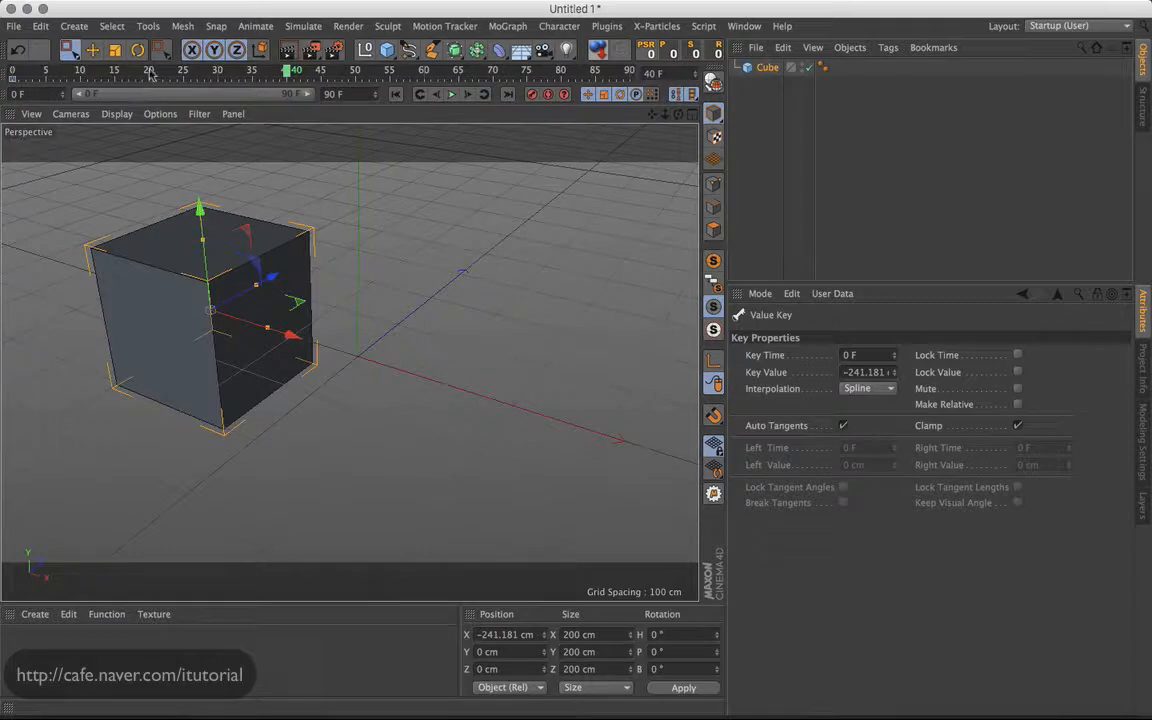
At frame 20, move the cube to about 166 cm on X and keyframe its X position.
click(150, 75)
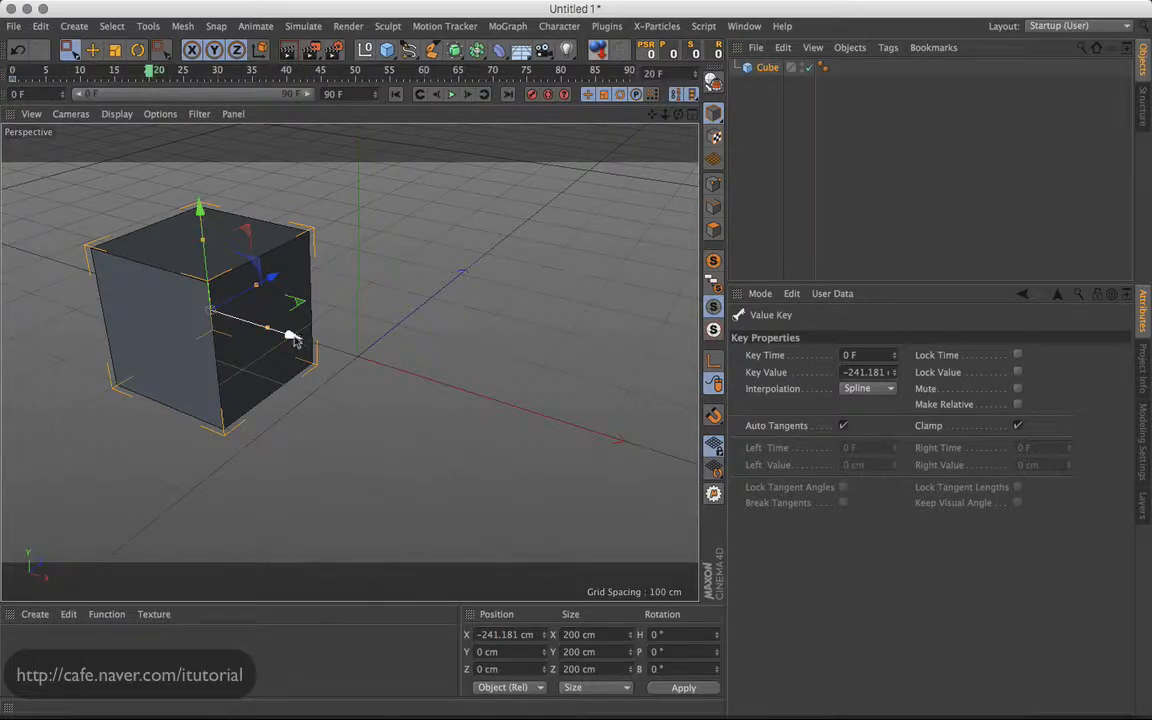
drag(290, 337, 590, 432)
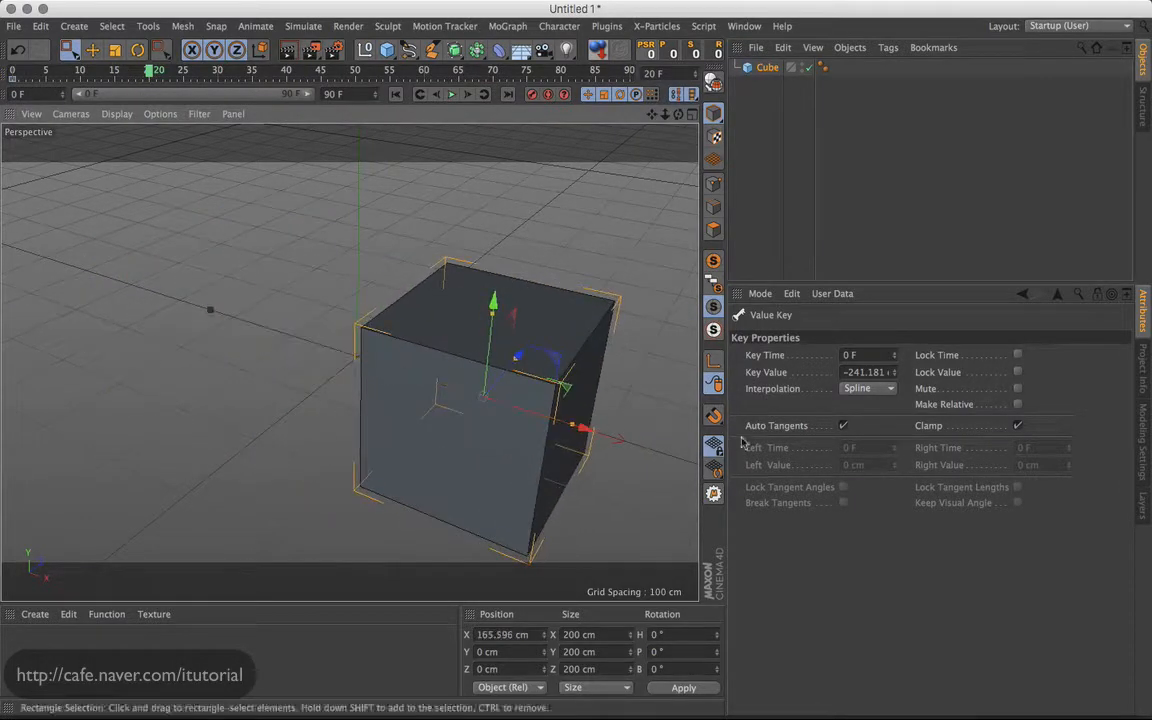
click(768, 68)
click(738, 370)
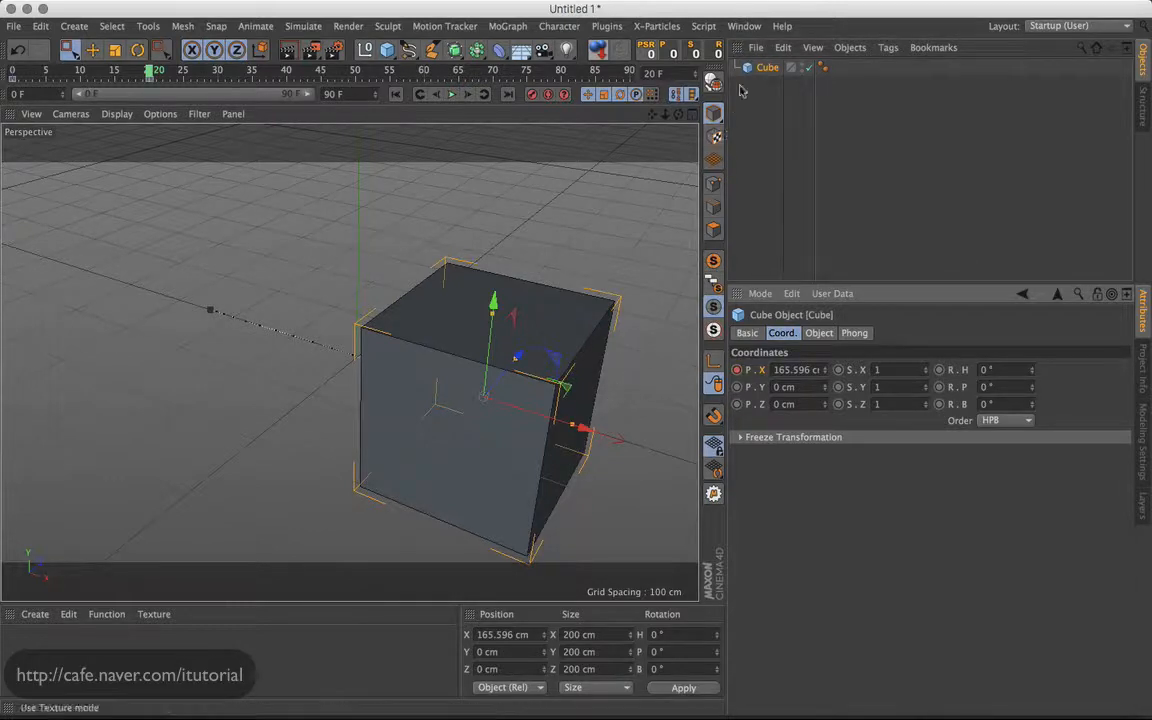
Show the cube's animation tracks in the Timeline and expand them down to the Position X track.
right_click(768, 73)
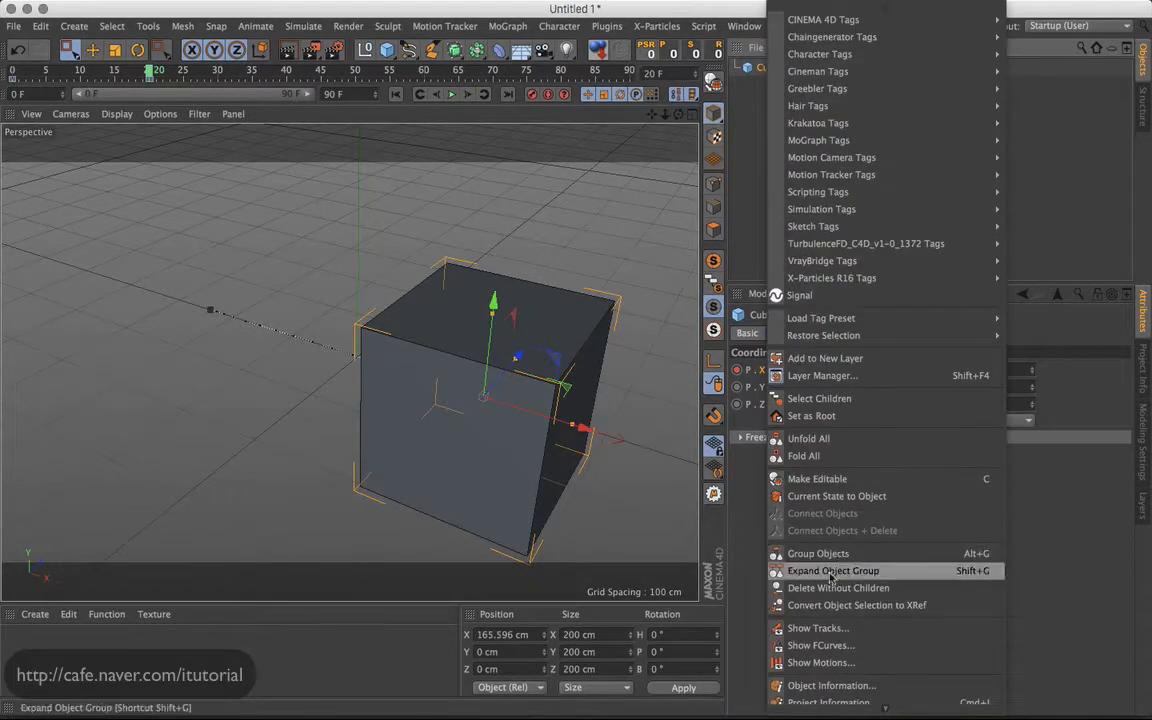
click(823, 634)
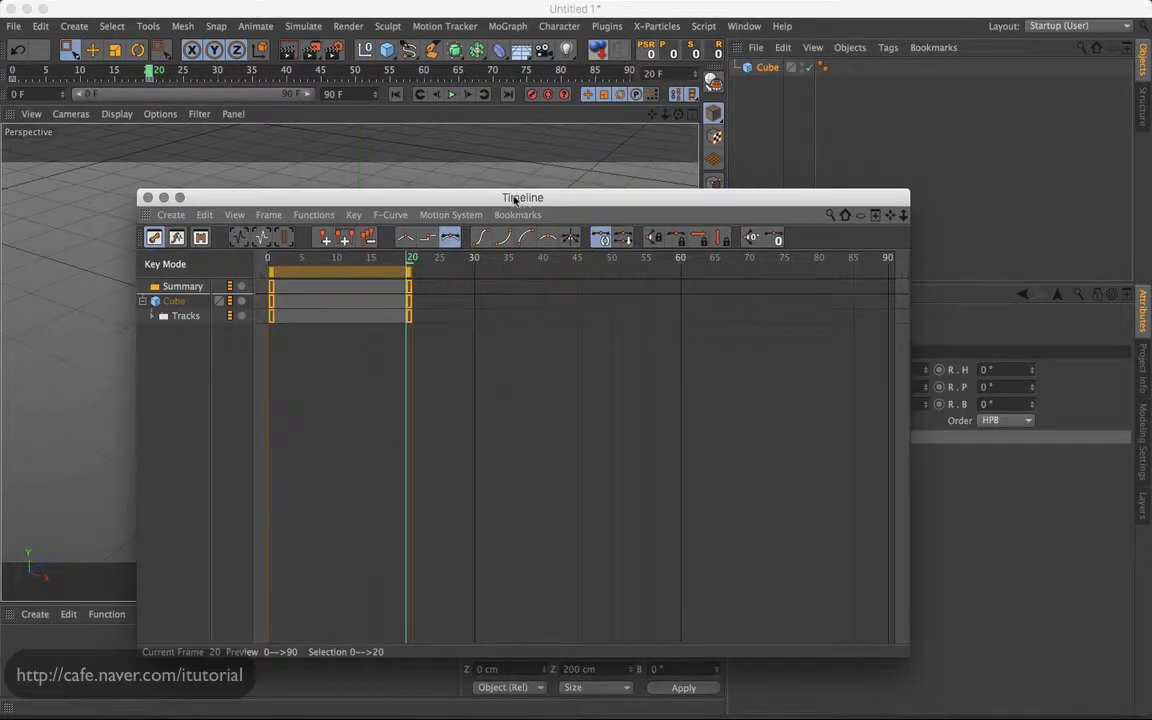
drag(514, 199, 525, 130)
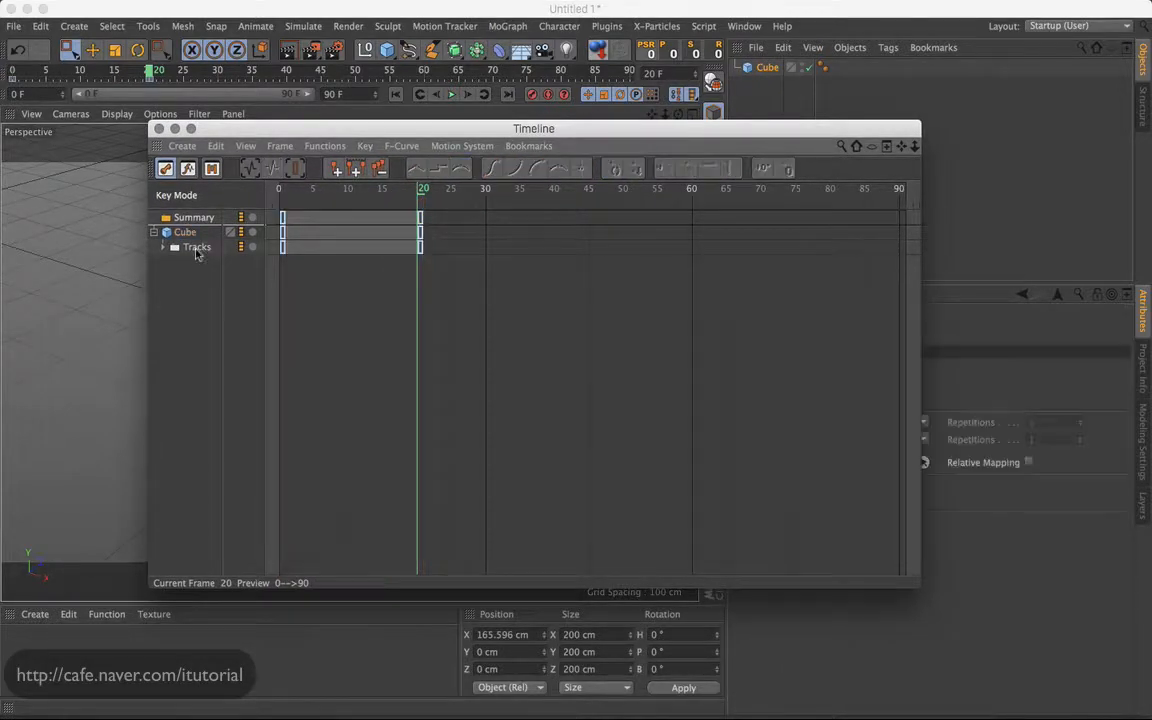
click(163, 247)
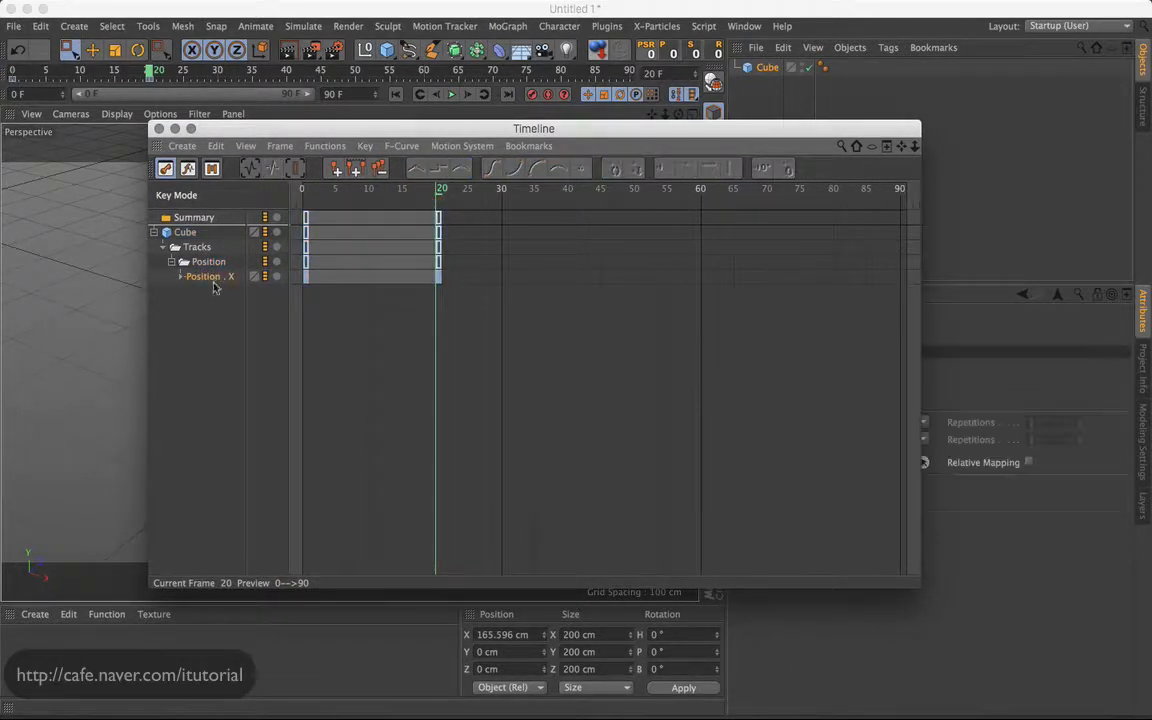
Copy the Position X key at frame 0 and paste it into the same track at frame 40.
click(360, 301)
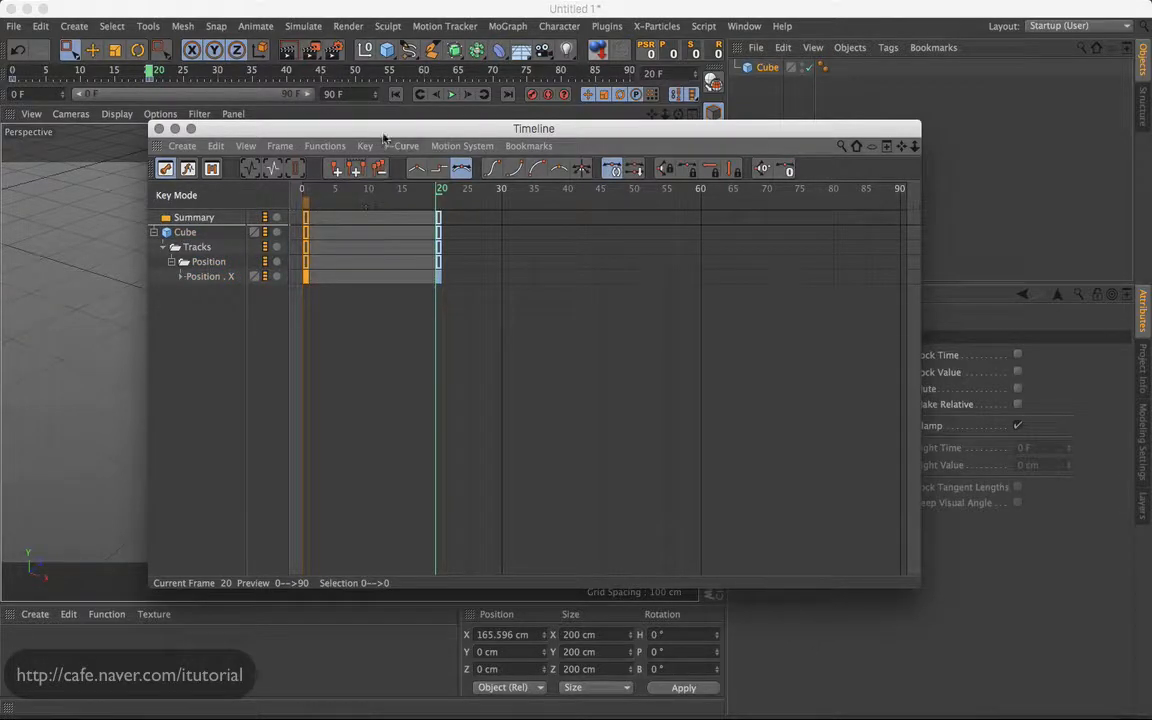
drag(350, 128, 341, 121)
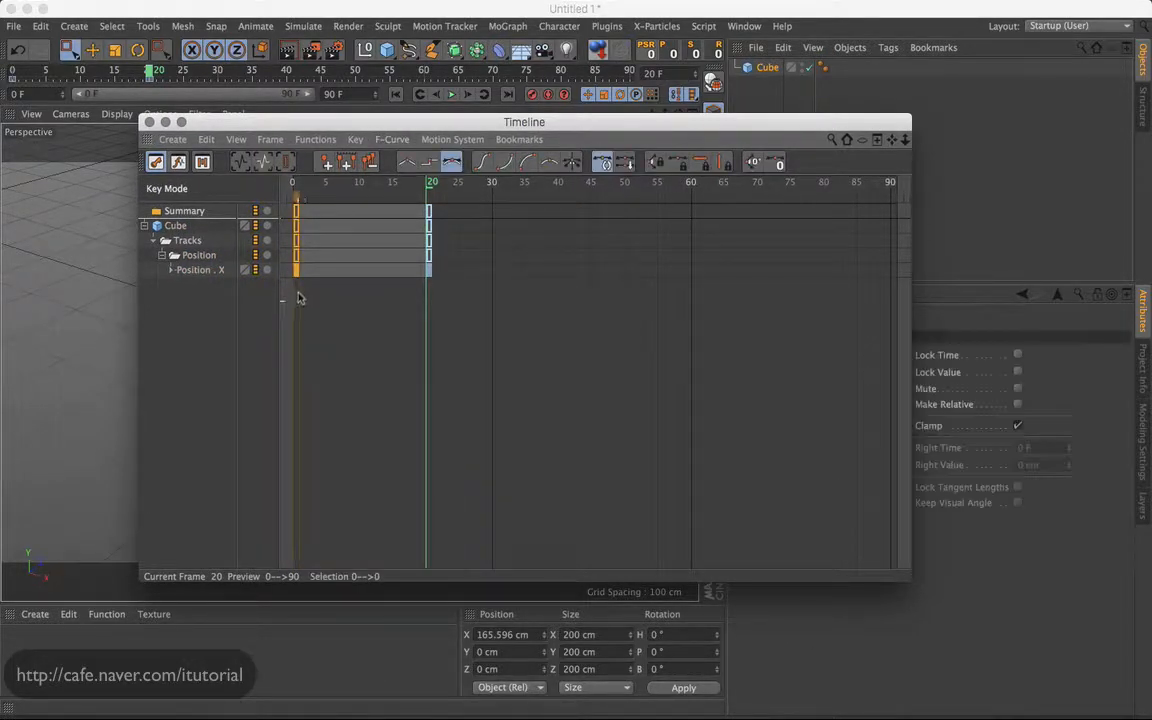
click(206, 139)
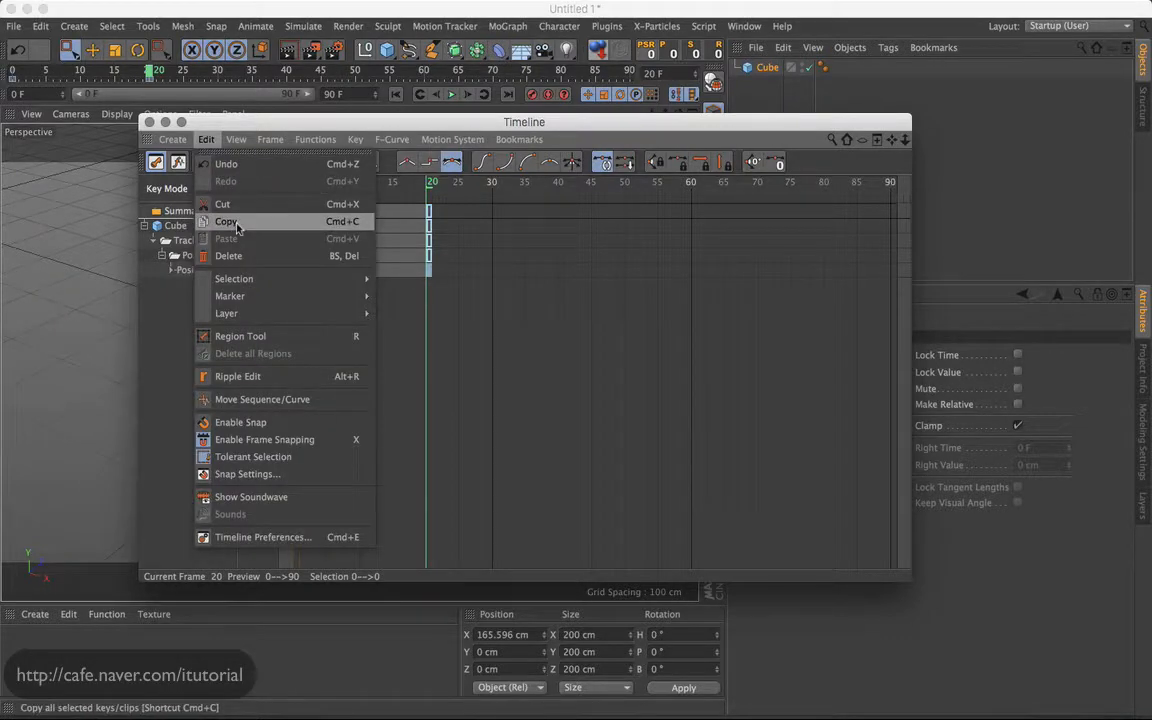
click(224, 223)
click(564, 188)
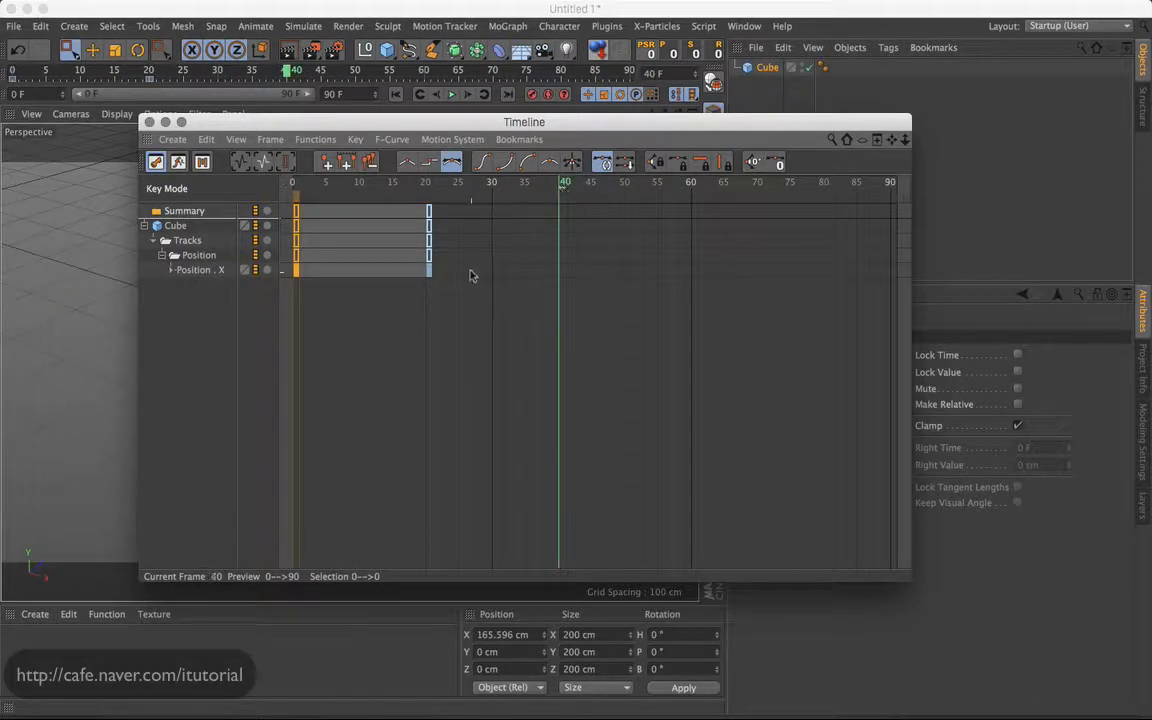
click(206, 139)
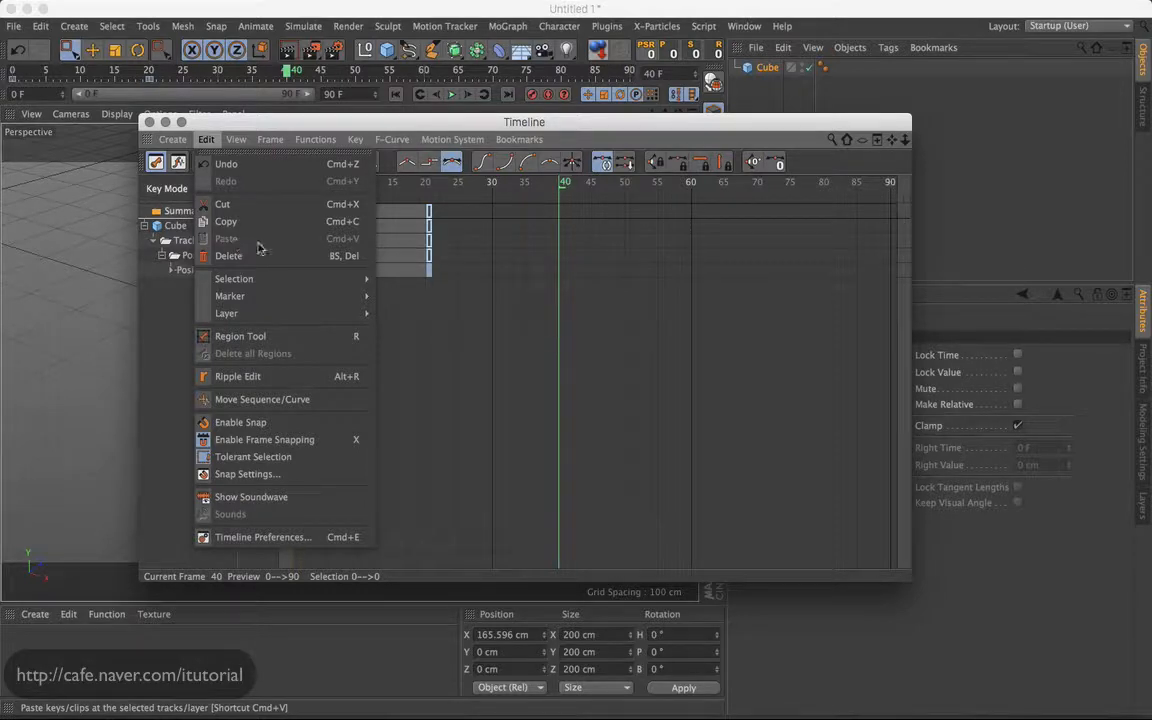
click(440, 306)
click(209, 287)
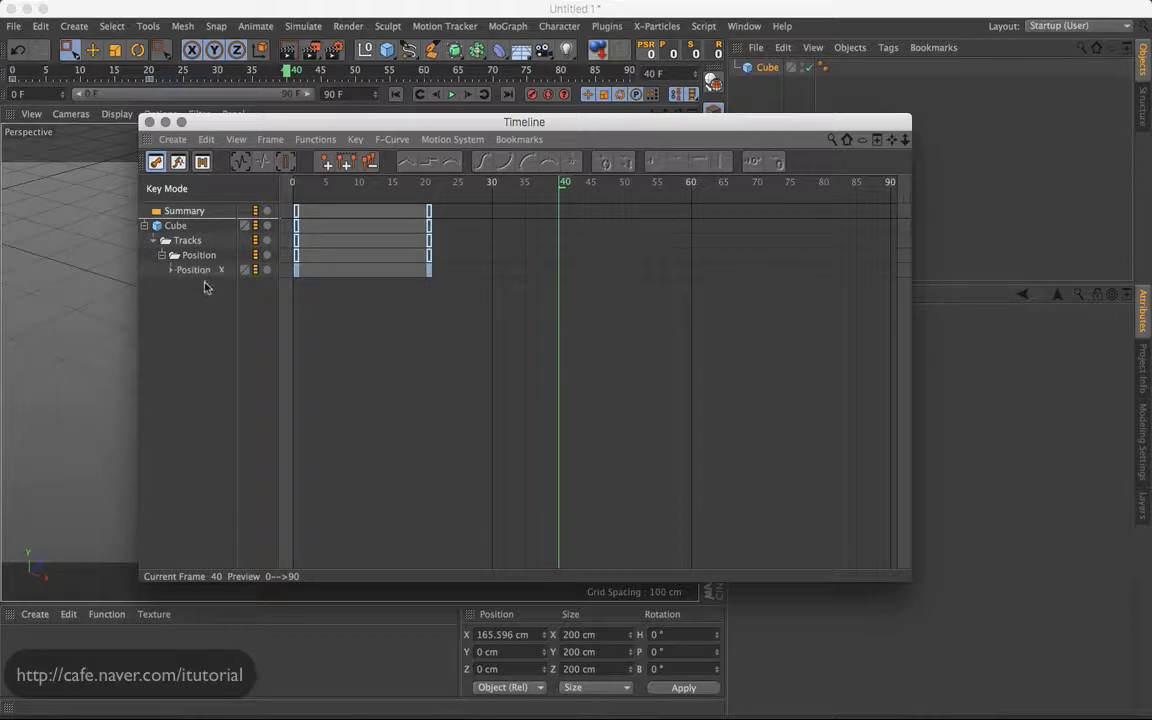
click(203, 272)
click(205, 140)
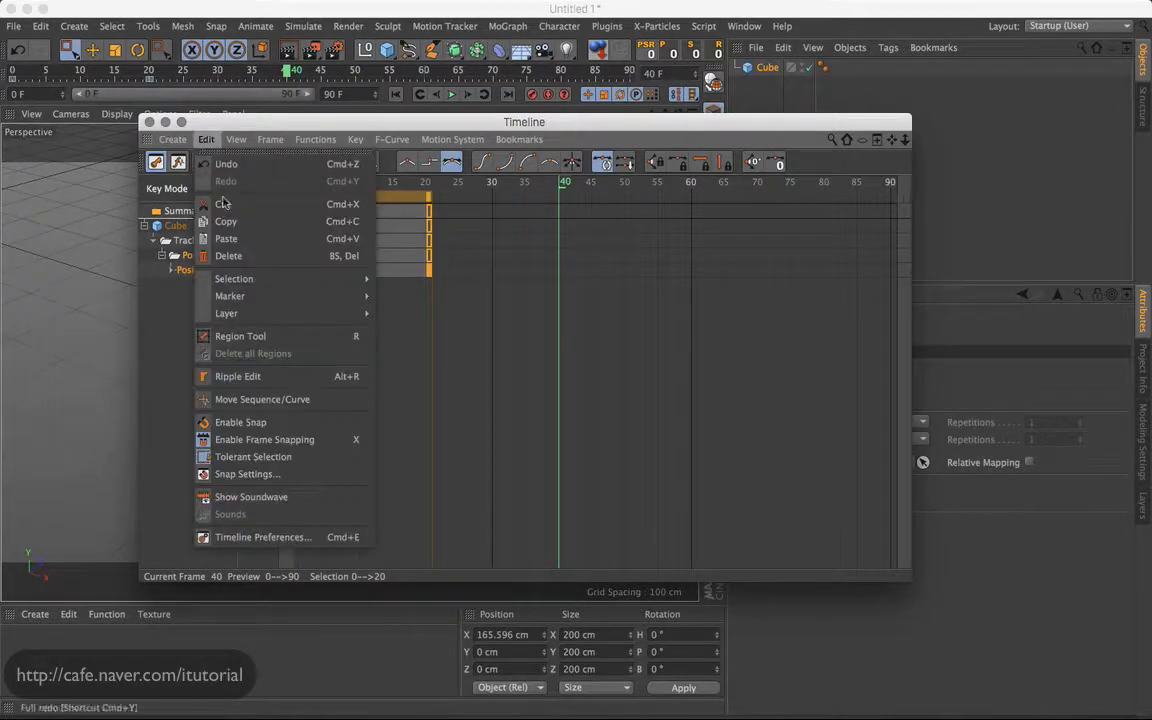
click(212, 237)
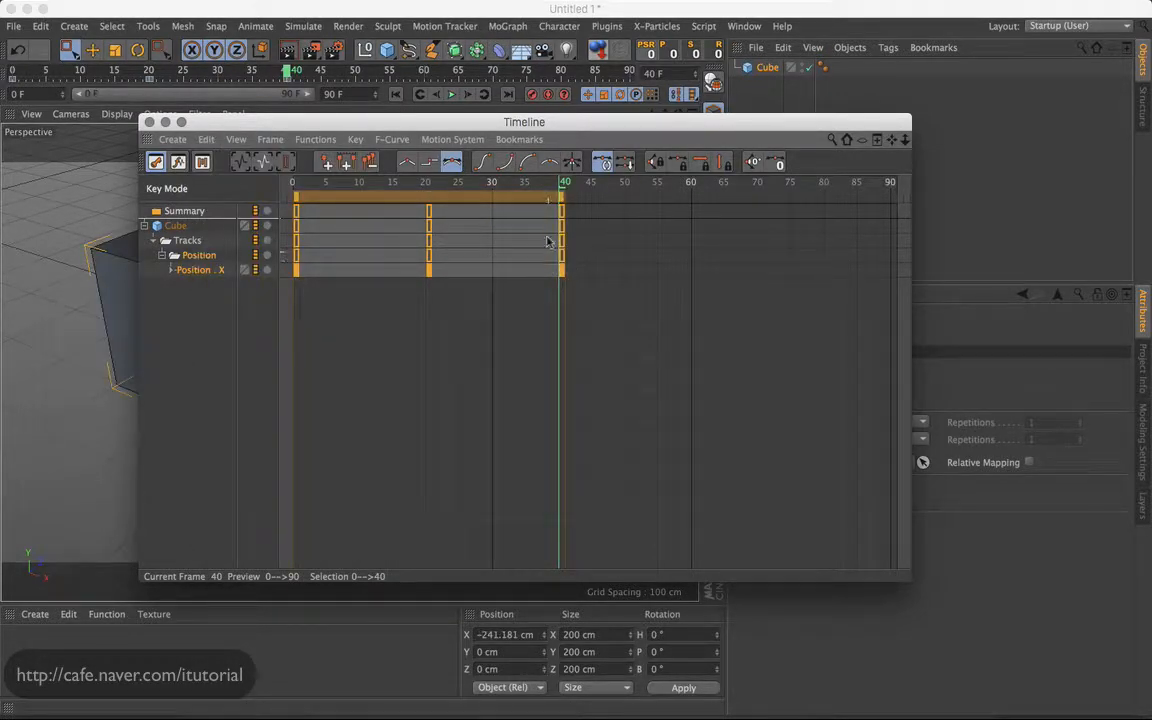
Undo pasting the Position X key at frame 40.
drag(501, 124, 572, 321)
drag(540, 384, 570, 384)
key(super+z)
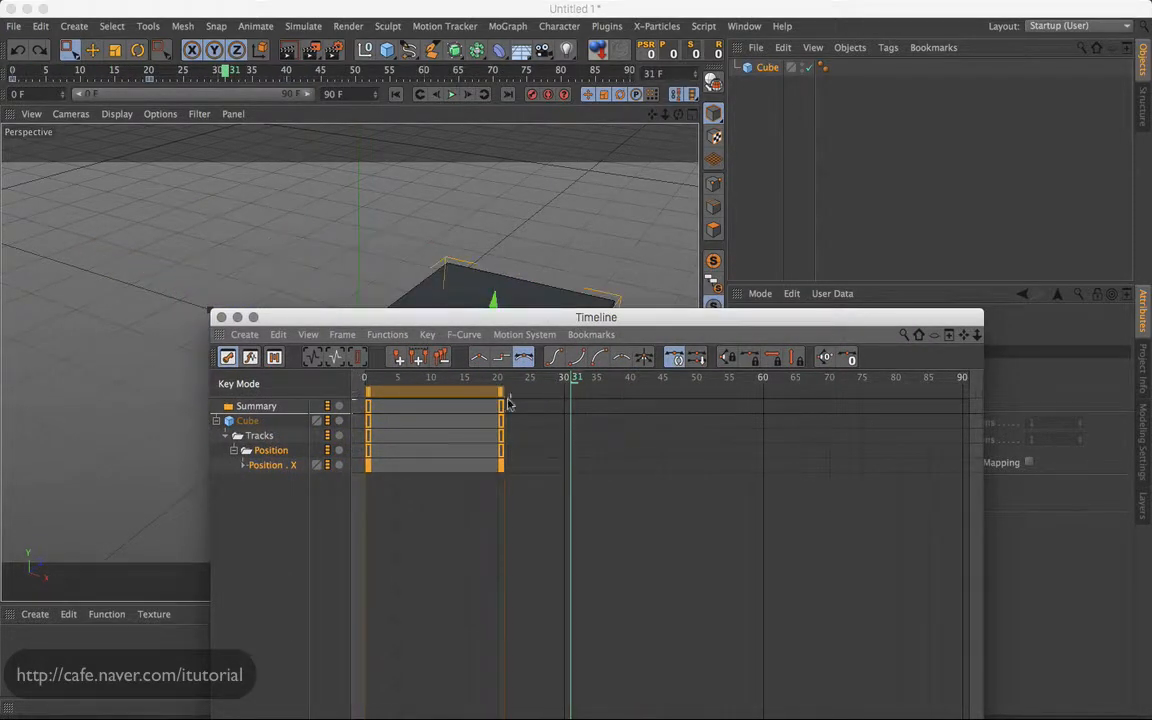
Switch the Timeline to F-Curve mode and display the whole Position X curve with room past frame 40.
drag(560, 316, 626, 164)
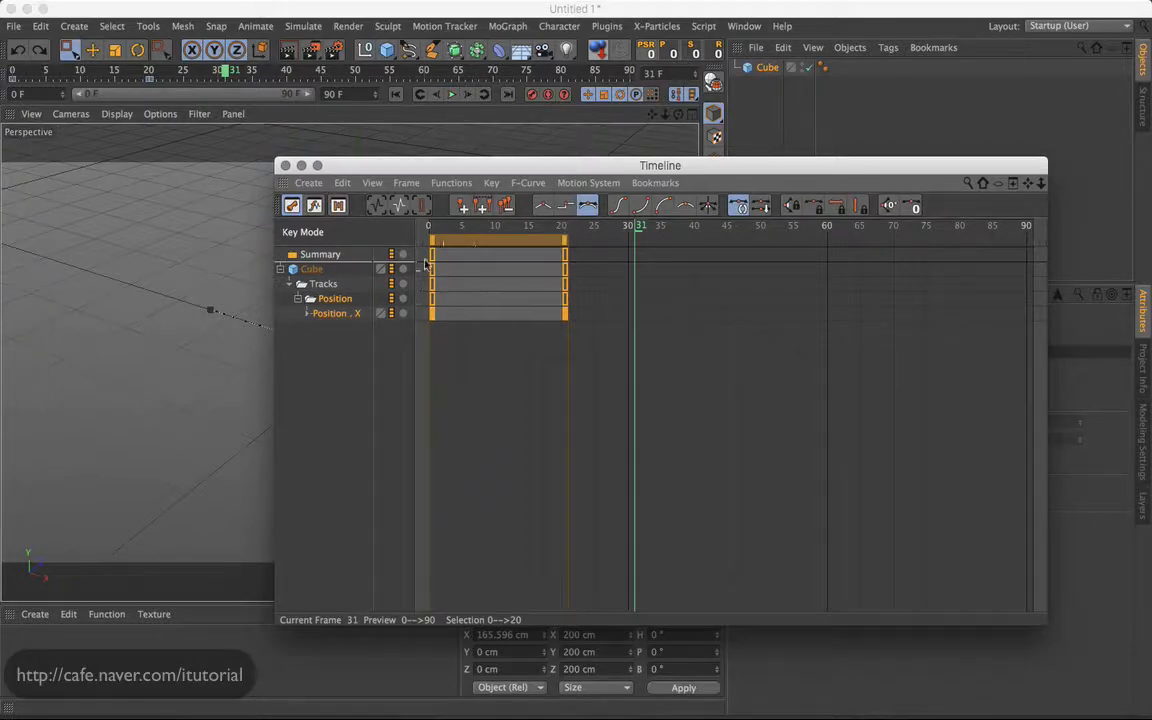
click(314, 205)
drag(537, 165, 532, 159)
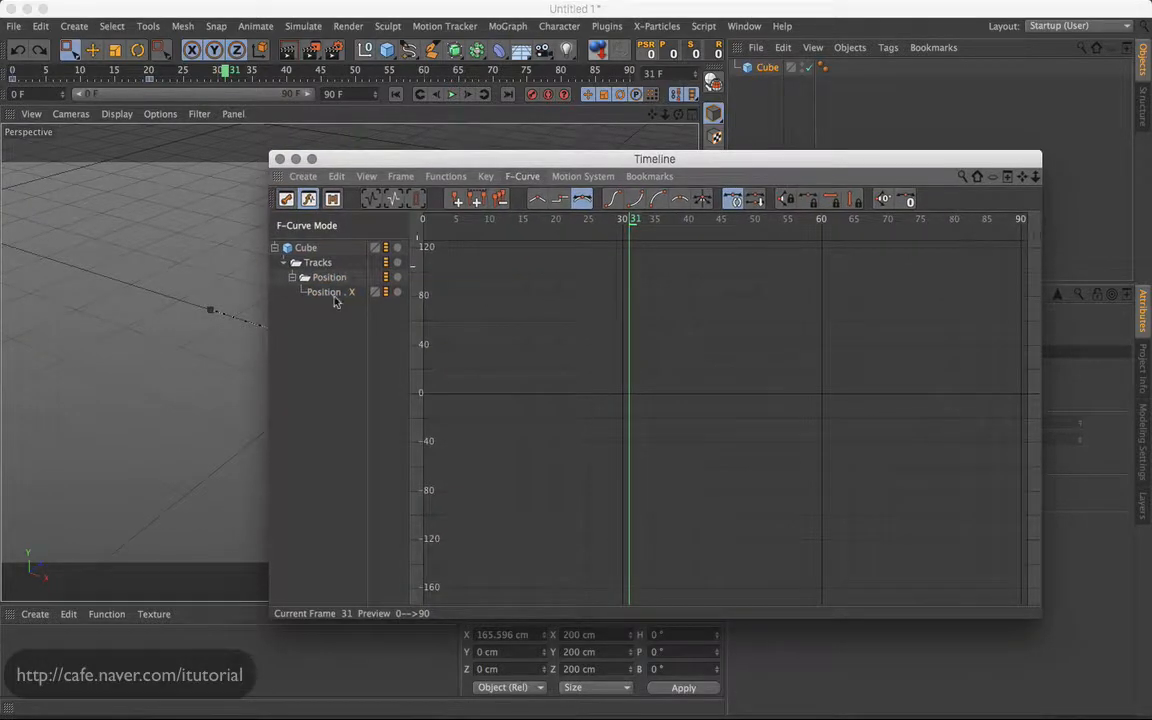
click(334, 295)
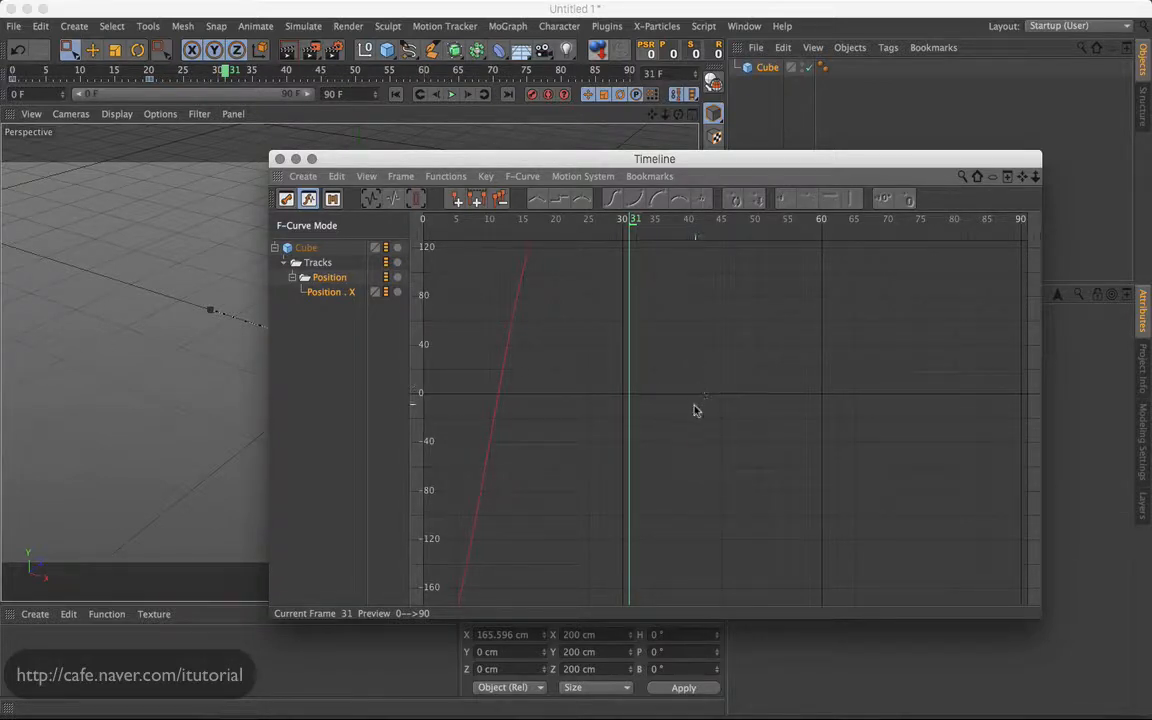
key(h)
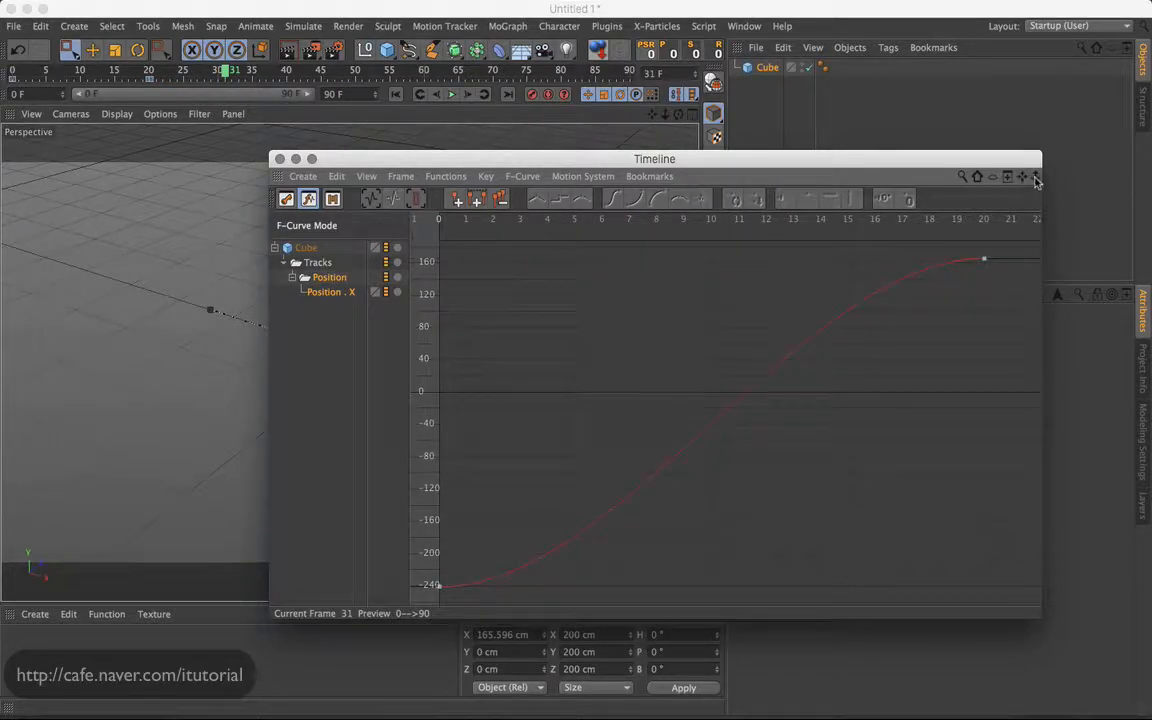
drag(1036, 180, 240, 310)
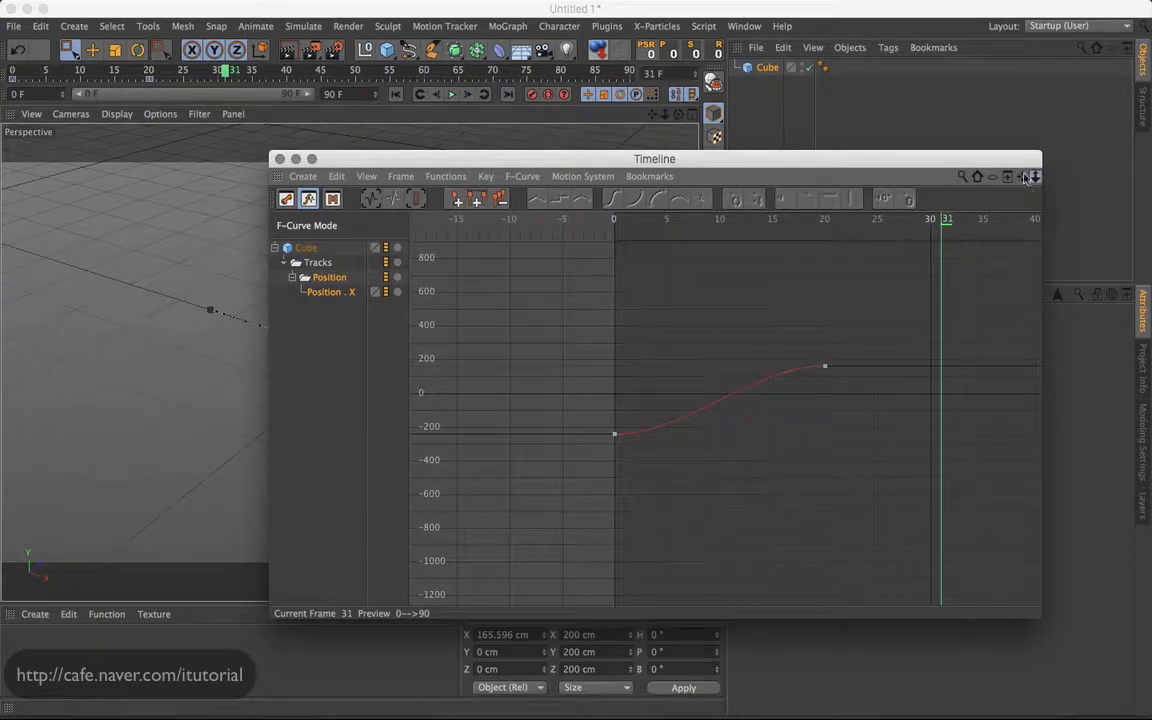
drag(1027, 178, 912, 173)
drag(1016, 180, 727, 273)
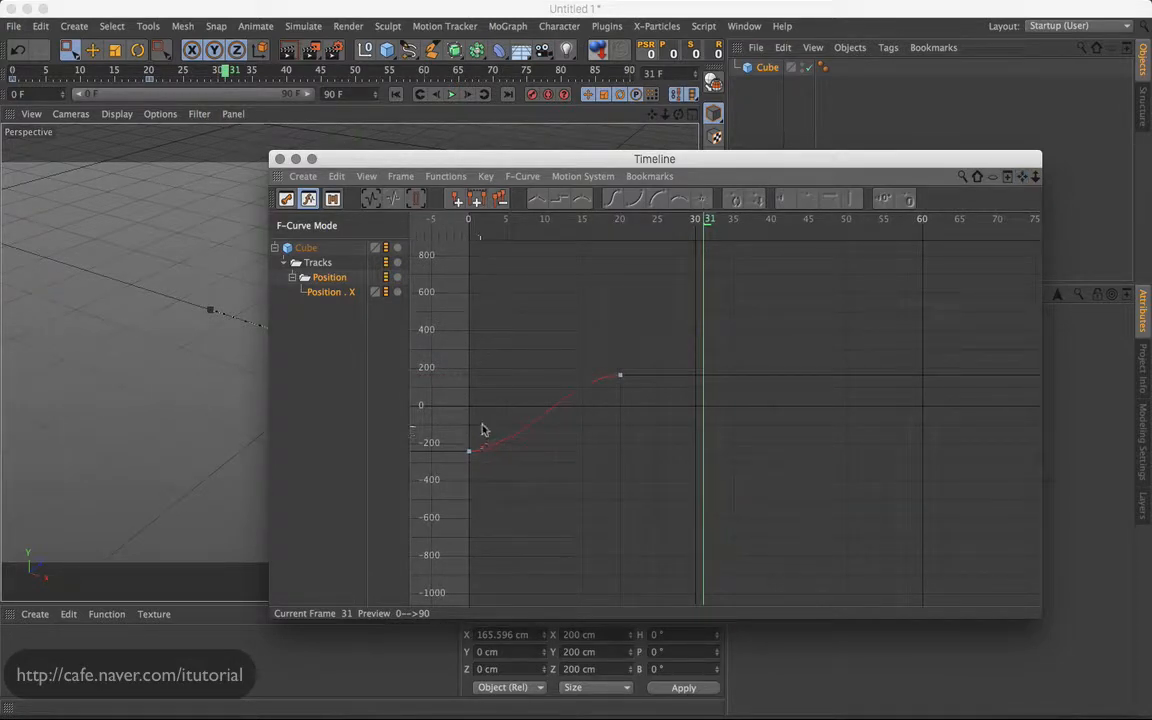
Copy the curve's key at frame 0 and paste it onto the Position X curve at frame 40.
click(469, 451)
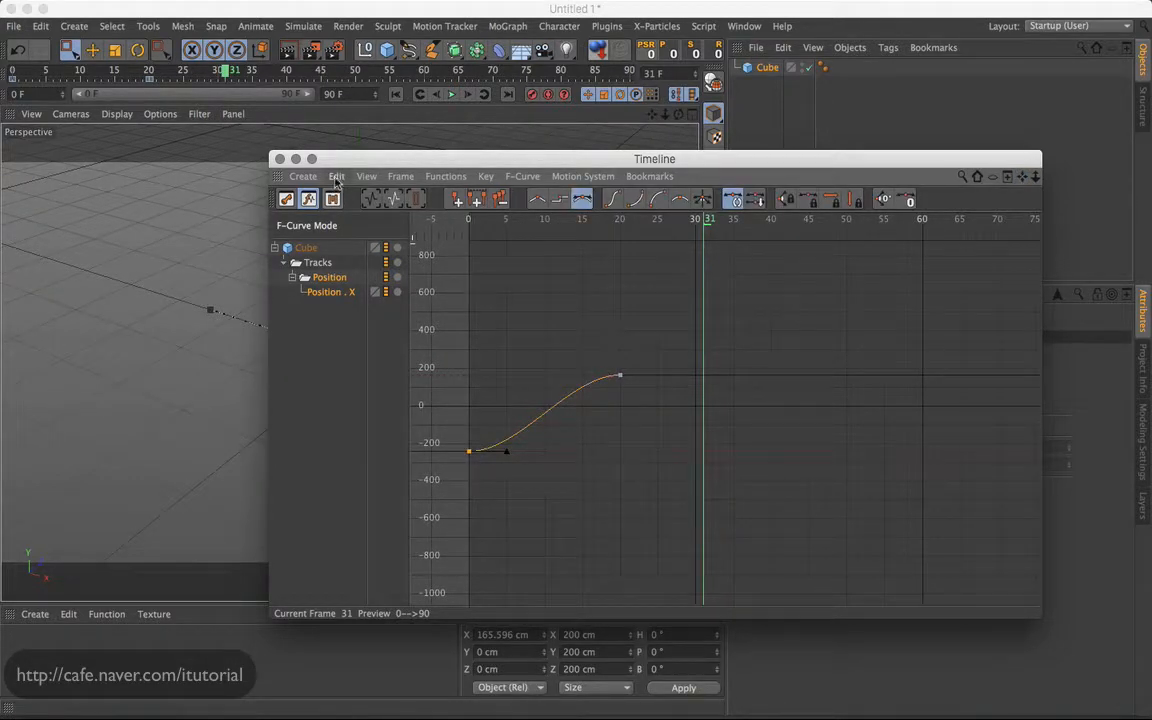
click(337, 177)
click(330, 262)
drag(744, 228, 773, 229)
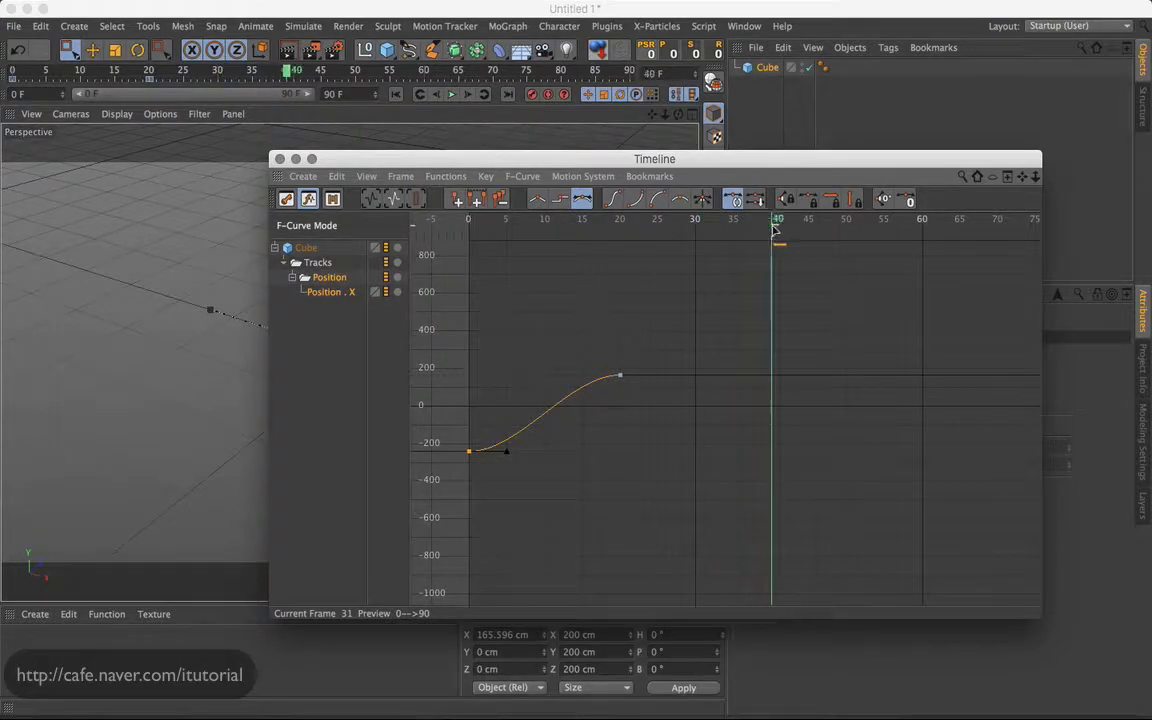
click(337, 177)
click(332, 276)
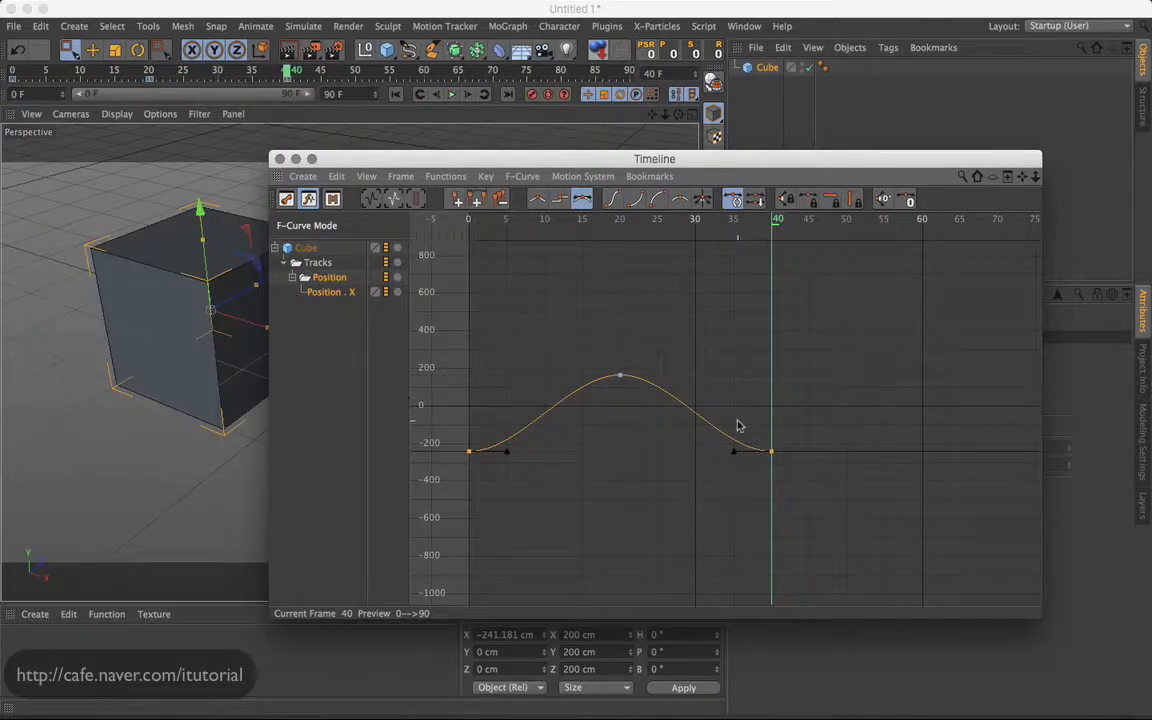
Remove the pasted key at frame 40 and try to paste it again with only the Position X track selected.
key(Delete)
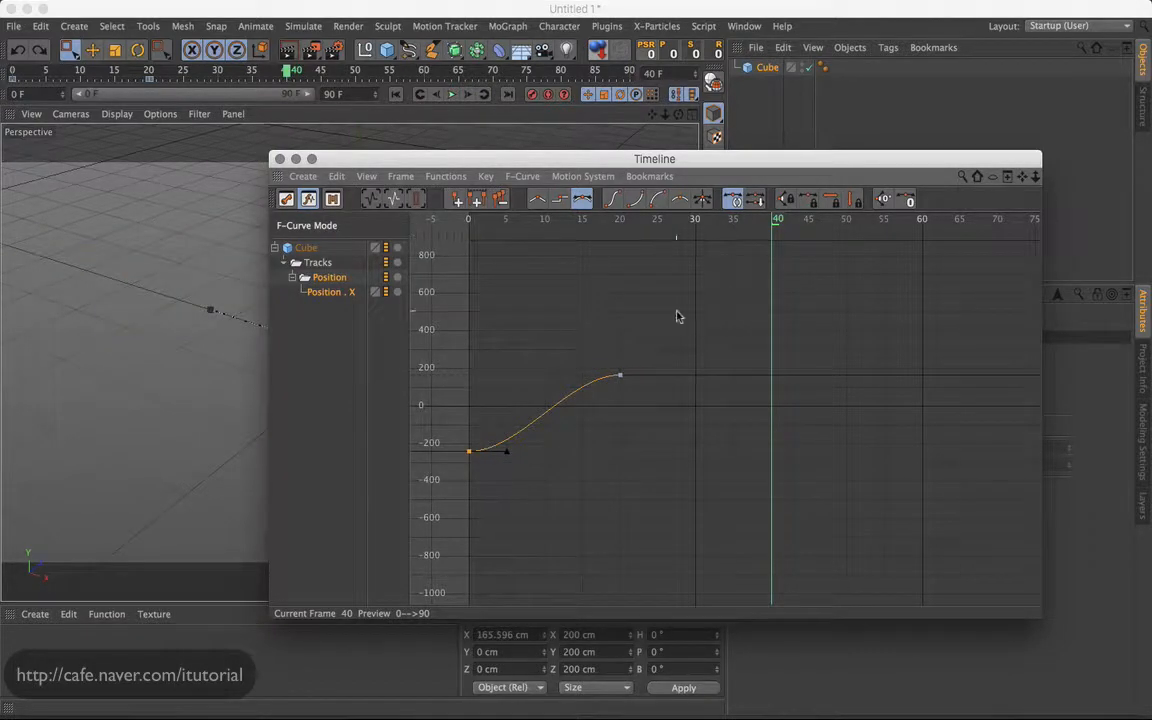
click(335, 327)
click(336, 298)
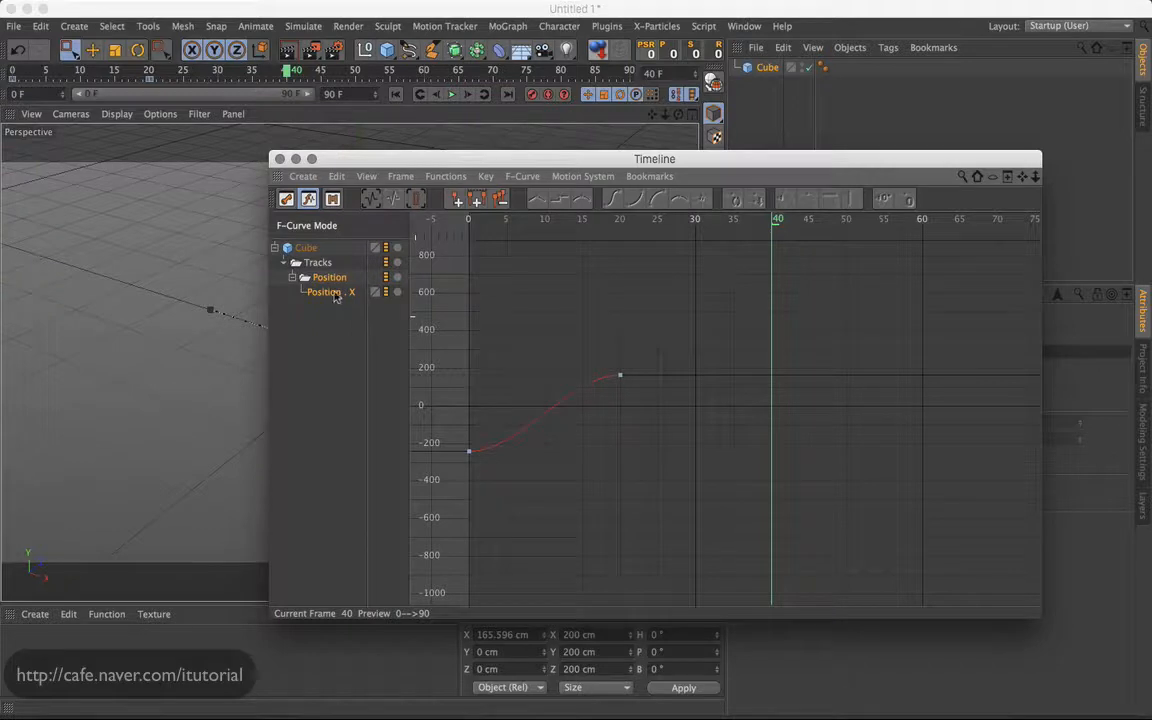
click(336, 176)
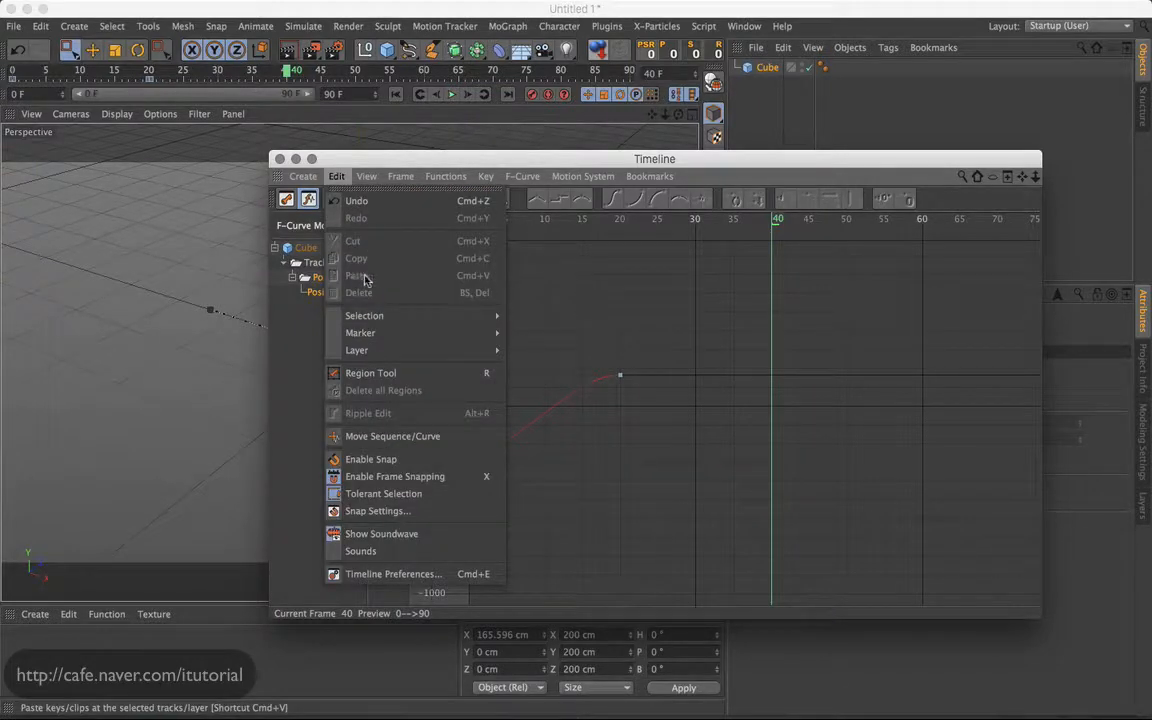
click(604, 291)
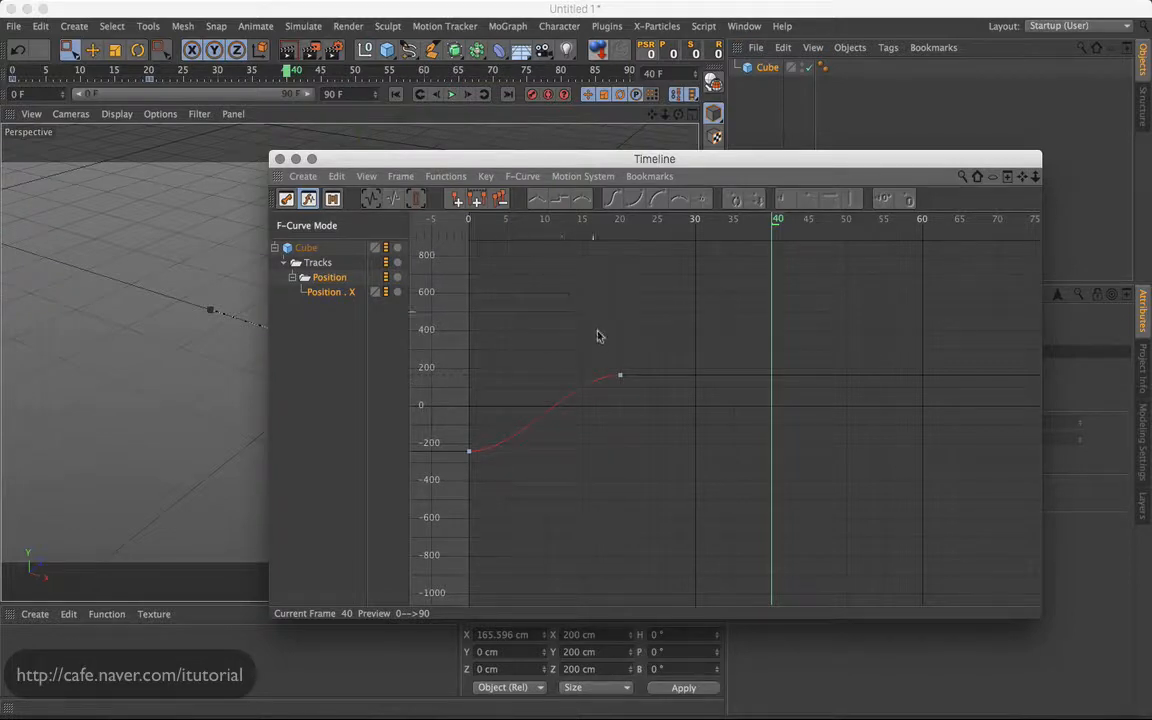
click(541, 410)
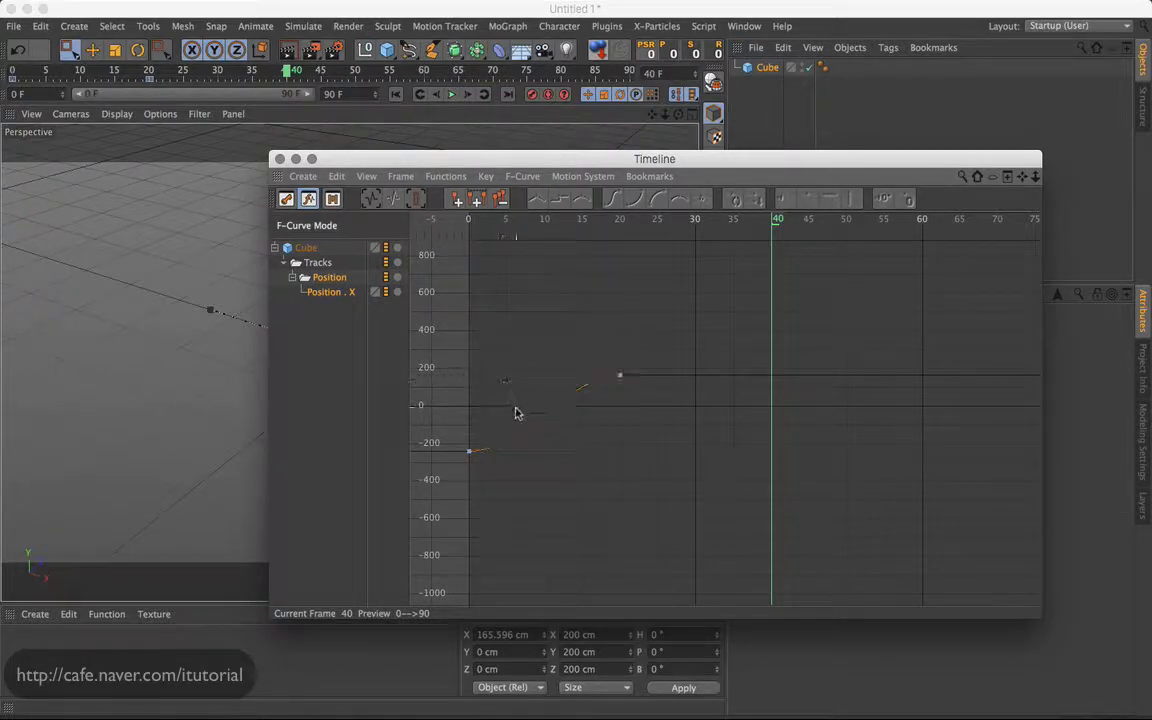
Select the Position X curve itself and paste the copied key at frame 40.
click(336, 293)
mouse_move(533, 401)
mouse_down()
mouse_move(558, 427)
mouse_move(535, 404)
mouse_move(538, 420)
mouse_up()
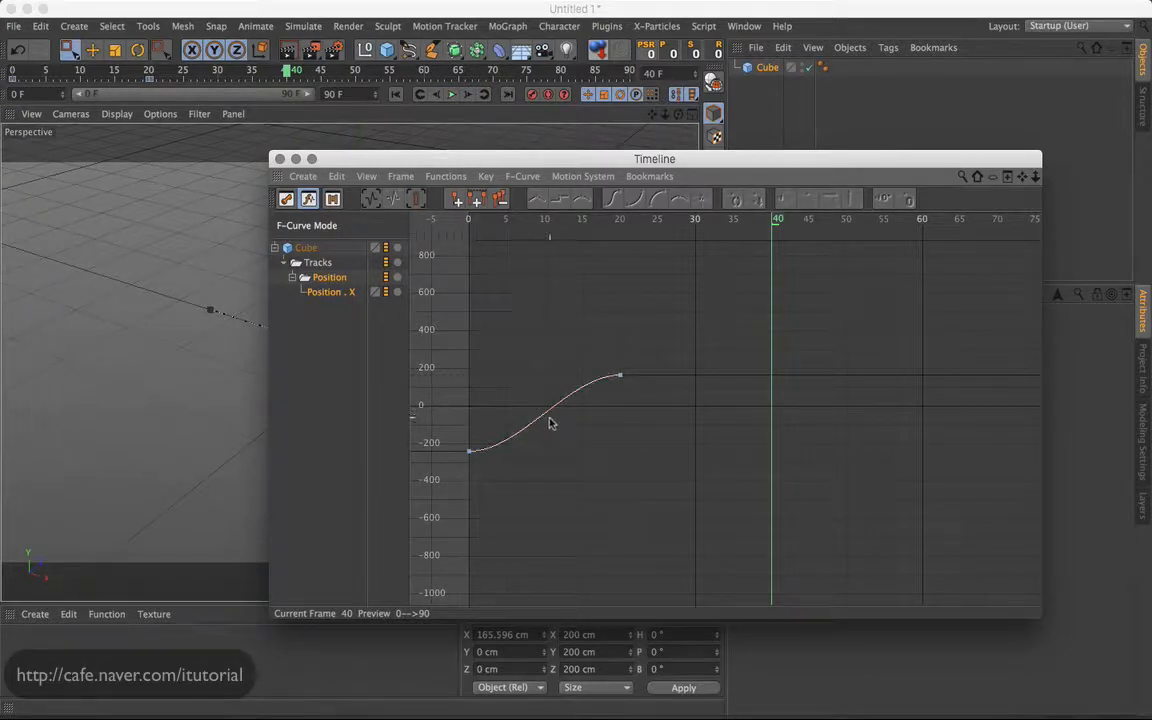
click(336, 176)
click(362, 263)
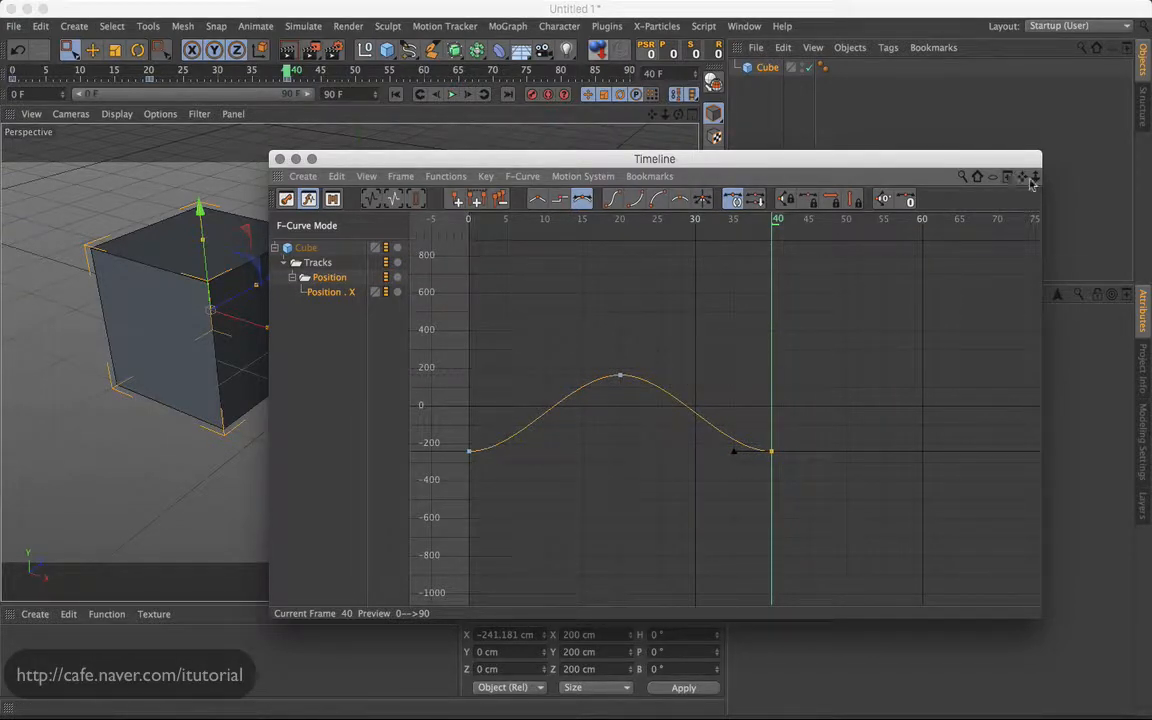
Select all the keys on the Position X curve, from frame 0 to 40, and copy them.
click(1035, 178)
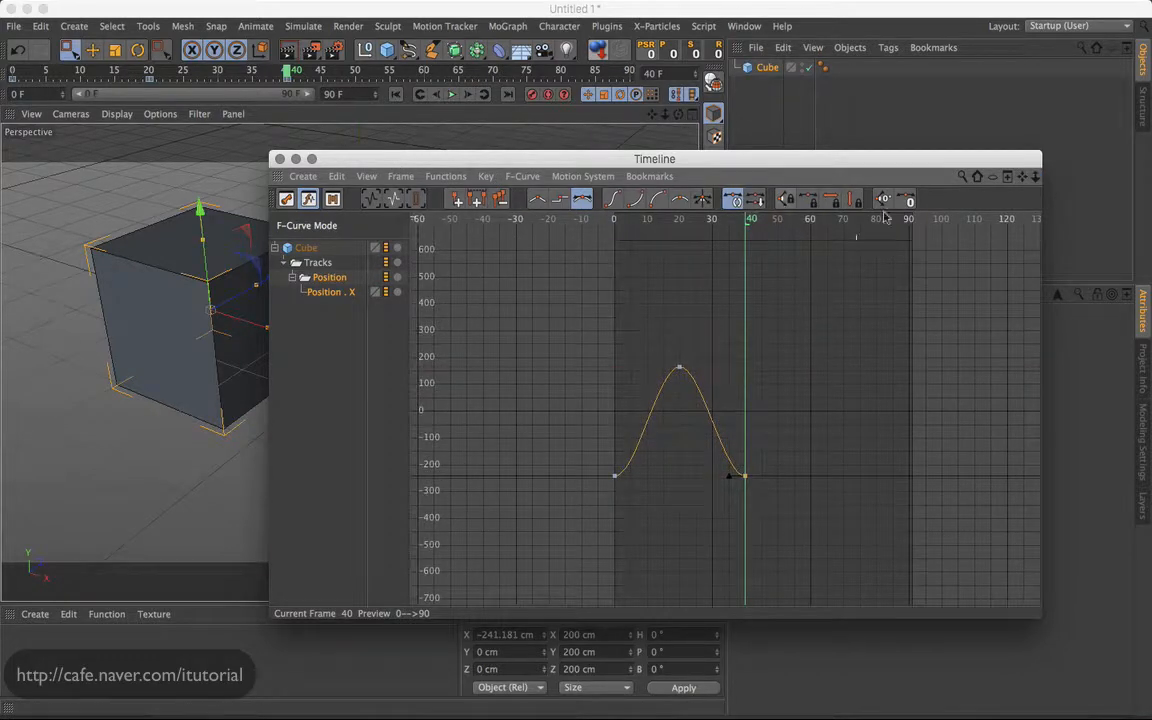
drag(1018, 180, 920, 168)
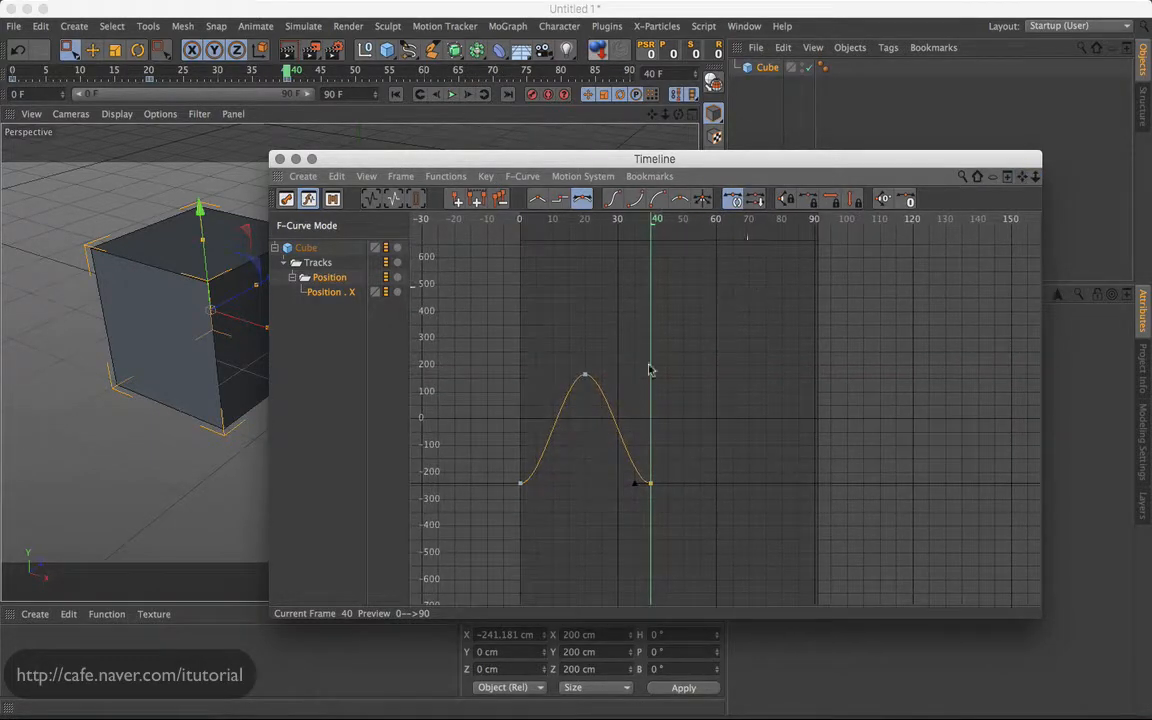
drag(667, 505, 510, 328)
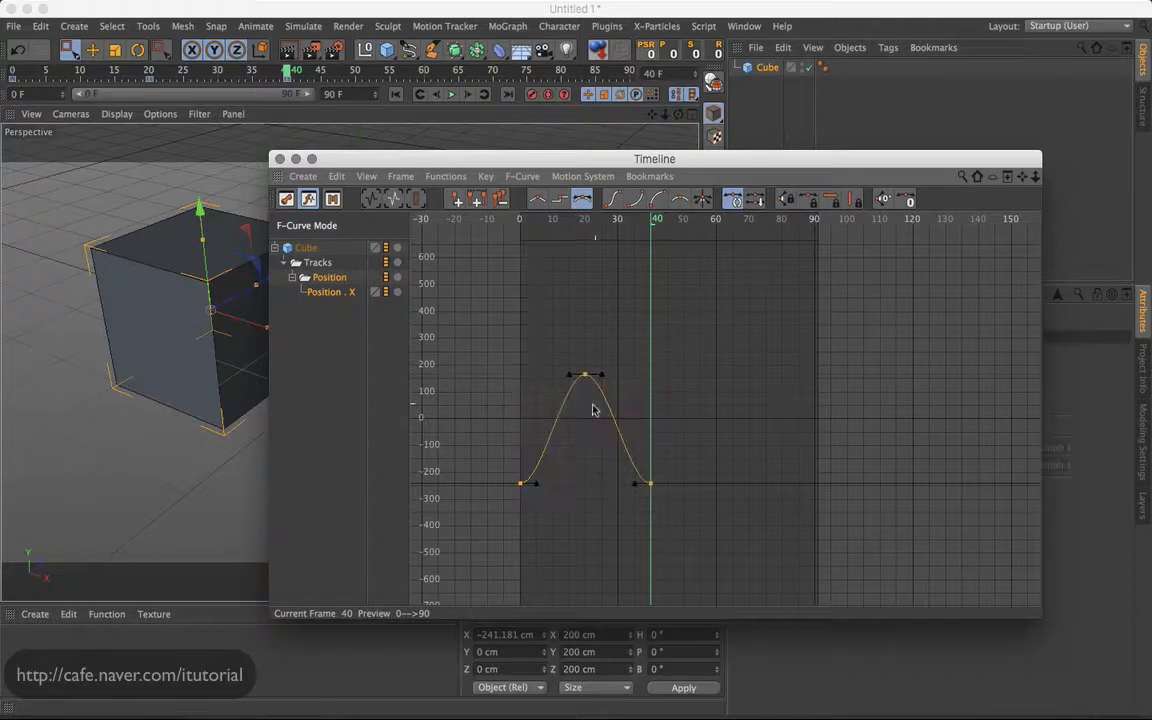
click(338, 181)
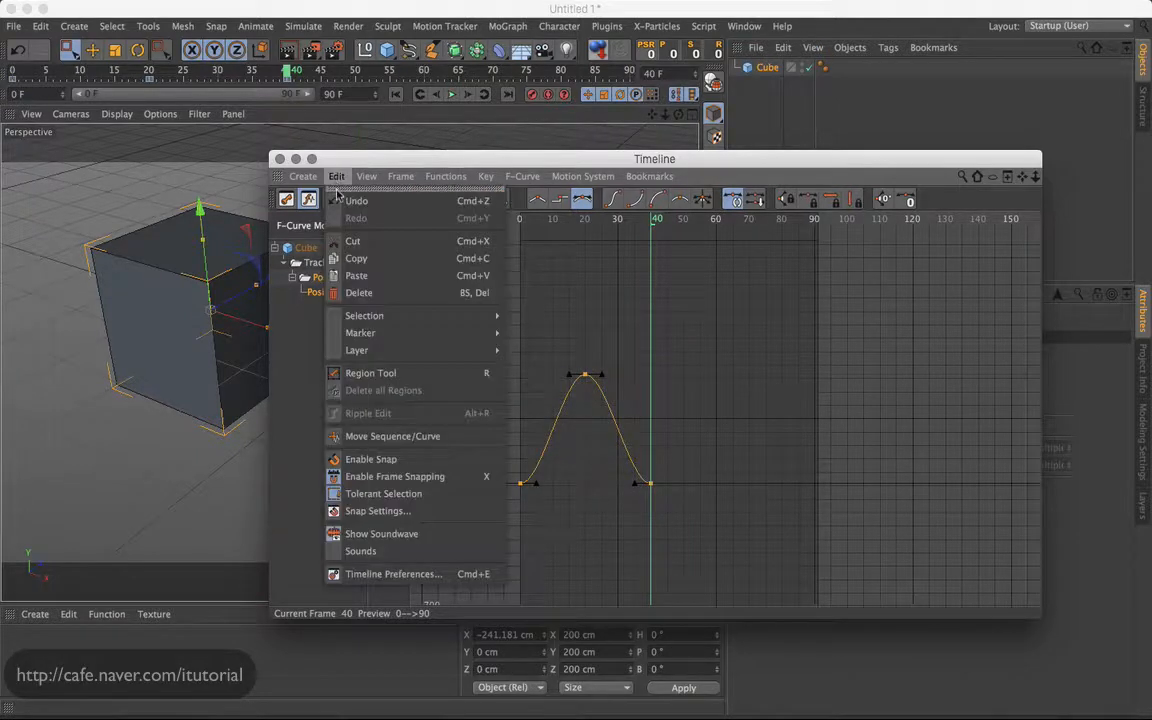
click(350, 261)
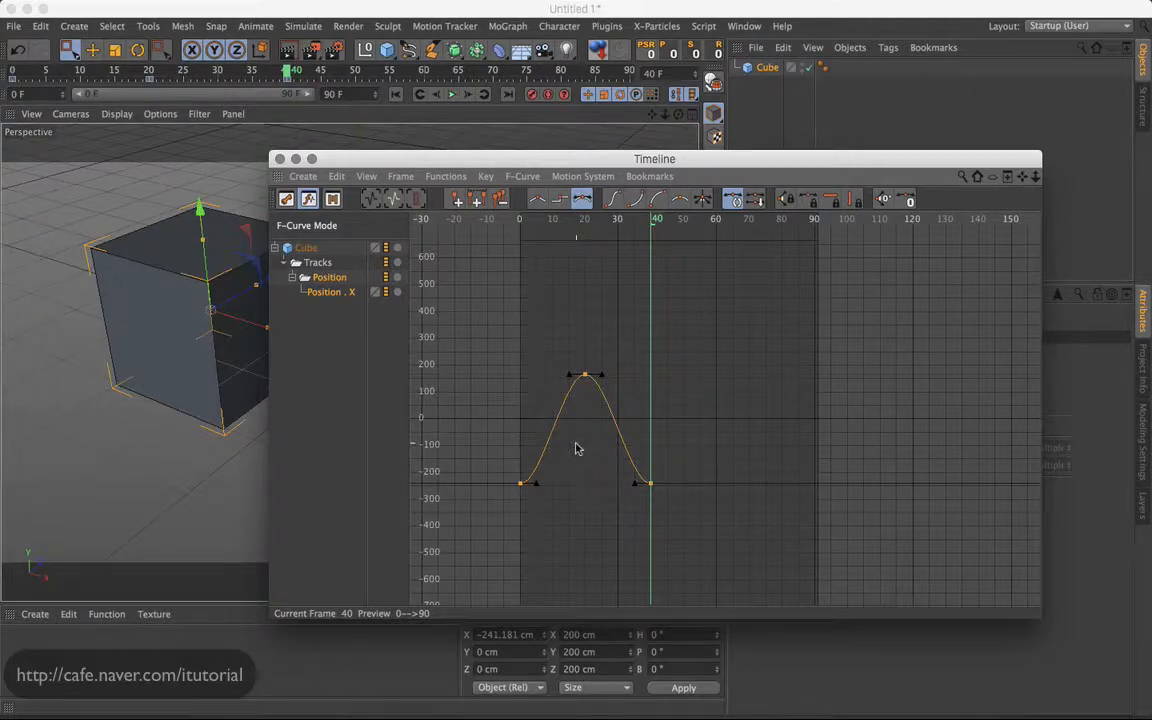
Deselect the keys, select the Position X curve itself and paste the copied keys at frame 40.
click(537, 408)
click(337, 176)
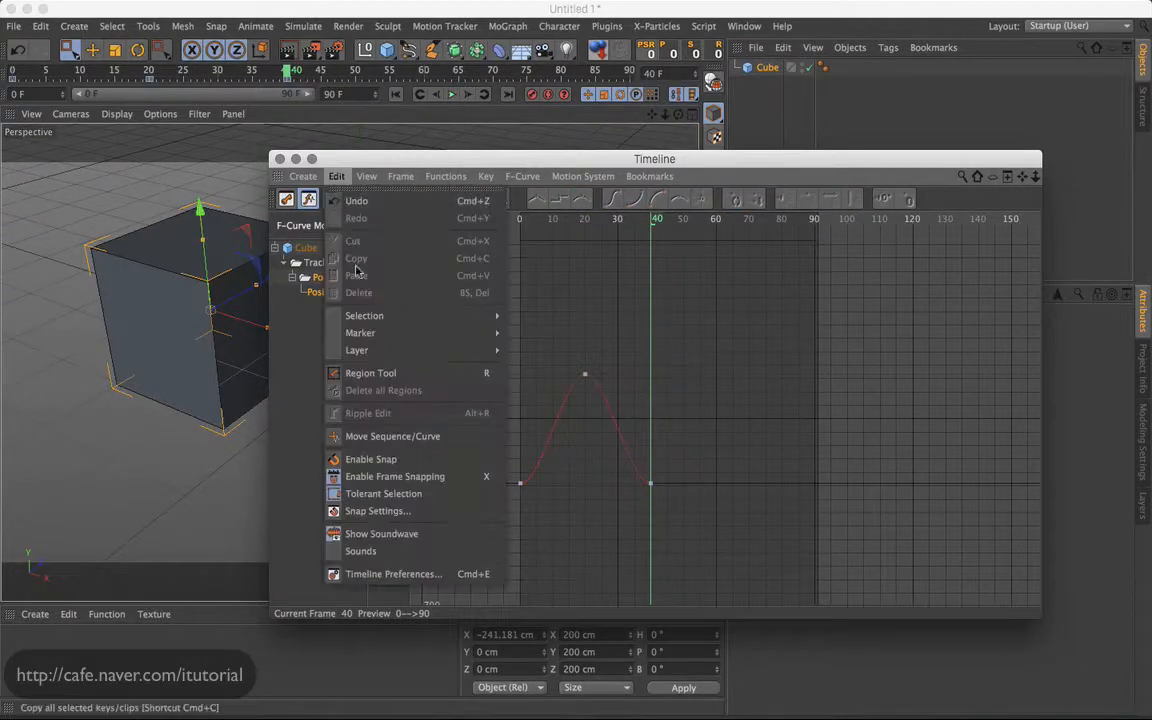
click(549, 299)
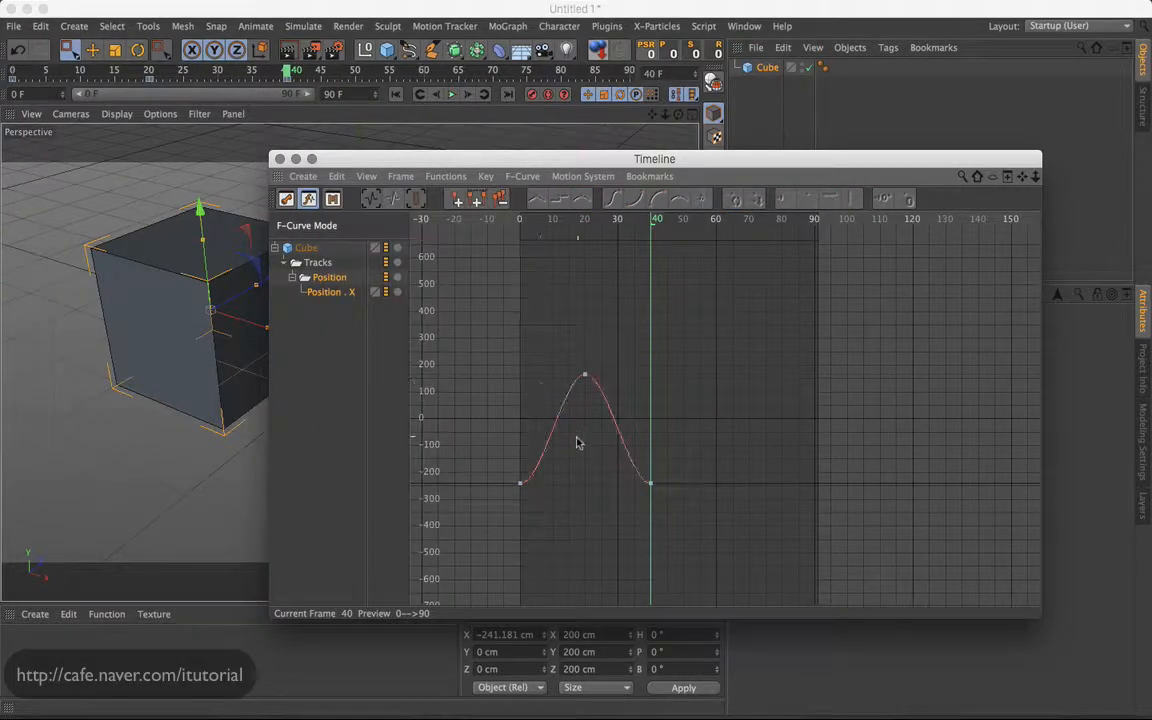
click(337, 176)
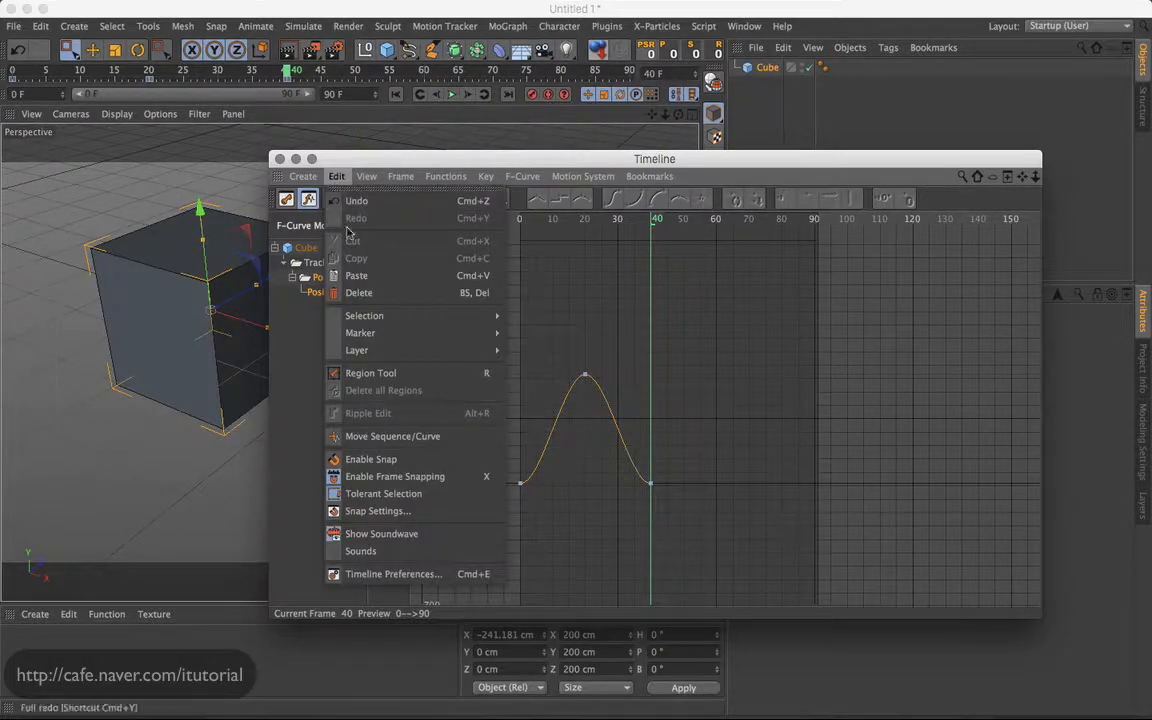
click(357, 277)
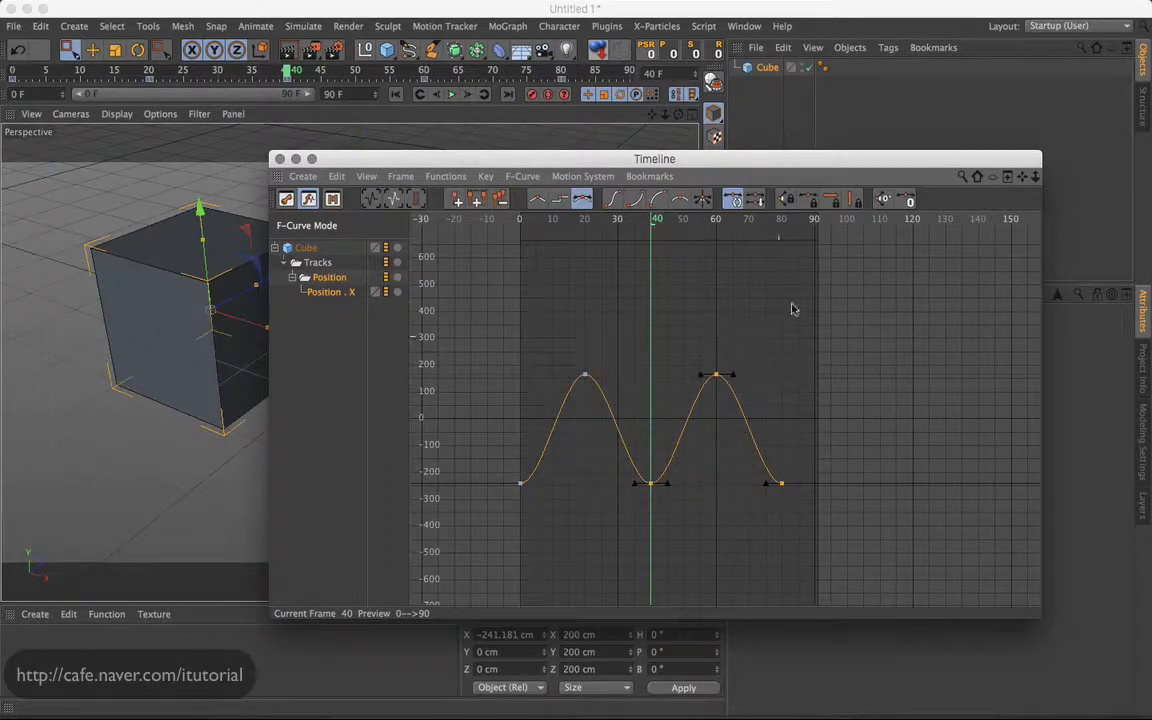
Paste the copied keys again at frame 80 and move the current time back to frame 60.
drag(760, 222, 781, 222)
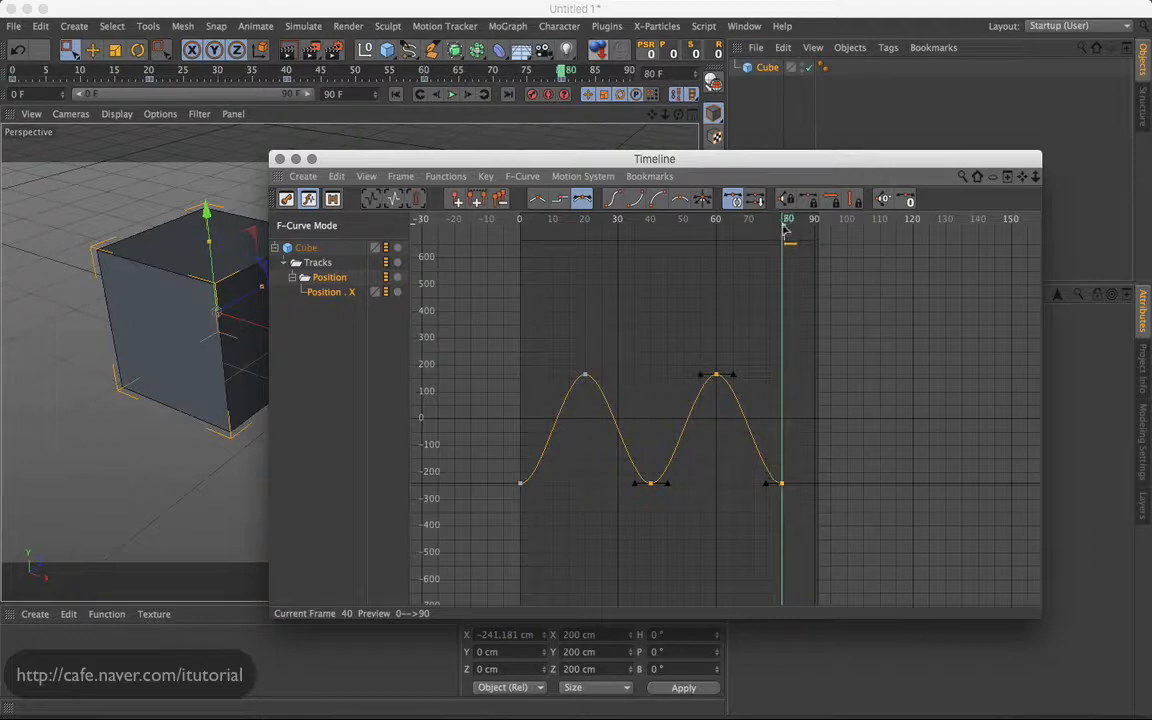
click(337, 176)
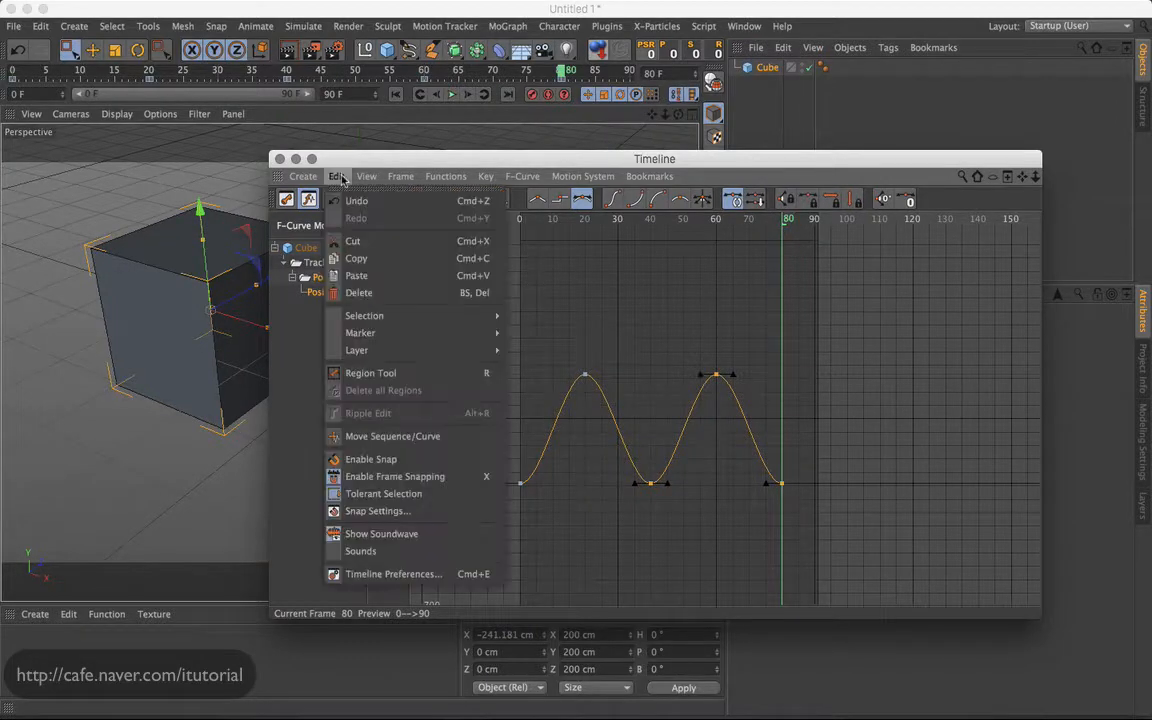
click(358, 276)
key(F8)
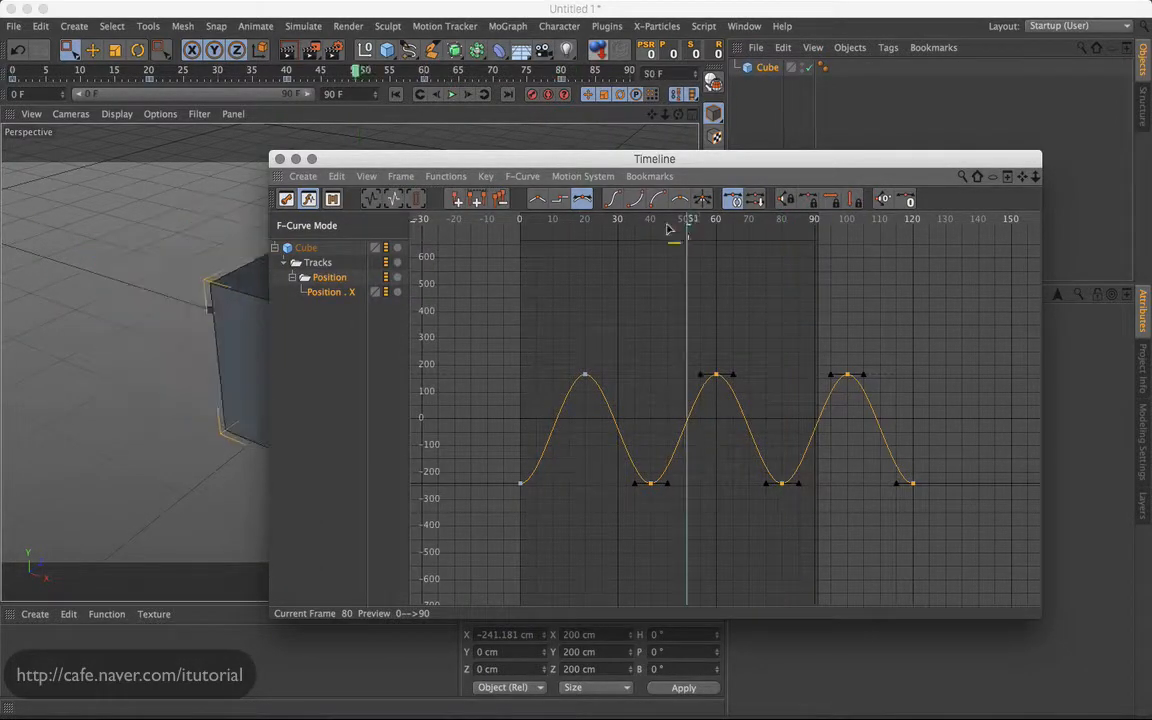
drag(809, 239, 716, 245)
Try to tighten the curve's timing by moving its selected keys to earlier frames, and undo the changes.
click(638, 398)
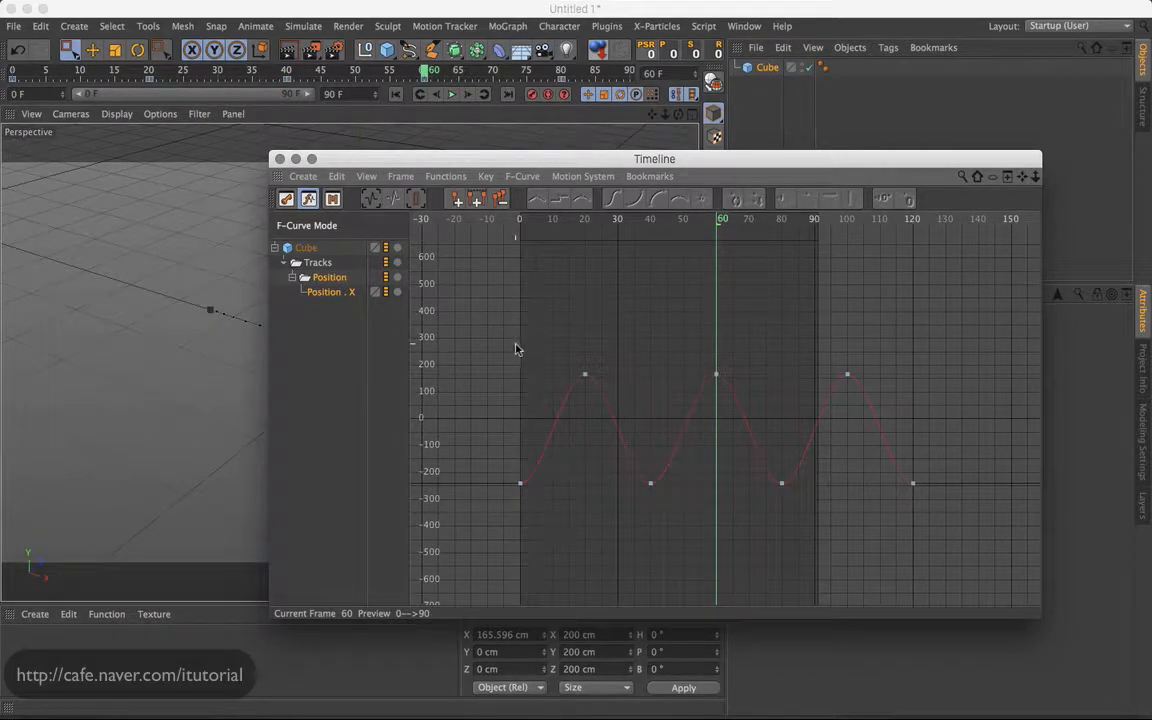
drag(515, 356, 916, 505)
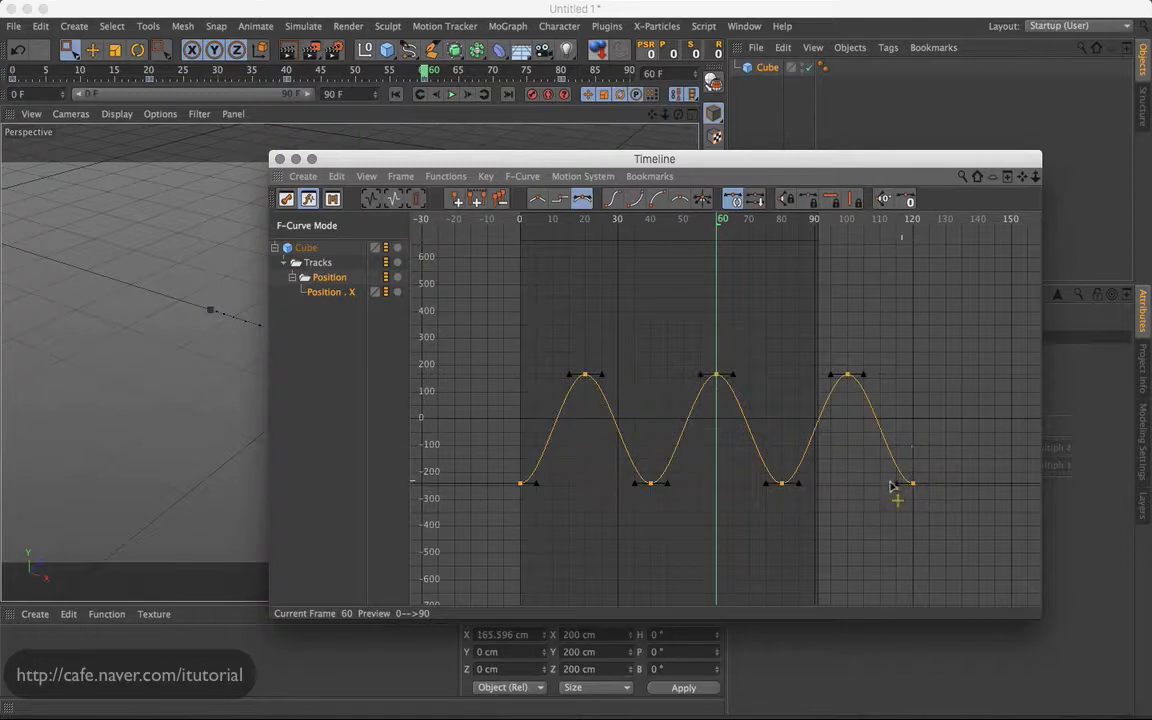
drag(585, 375, 559, 378)
drag(651, 484, 618, 485)
key(super+z)
key(super+z)
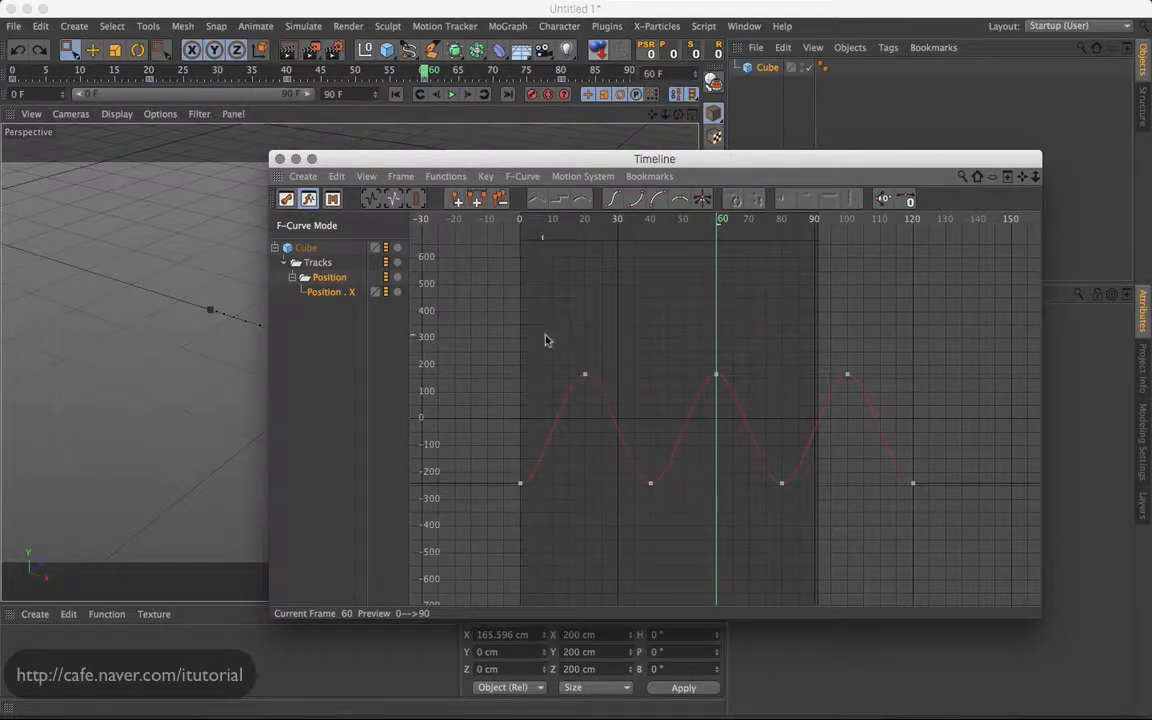
Try to compress all the keys in Key Mode so the selection ends at frame 54, scrub to frame 28, and undo the scaling.
drag(504, 339, 972, 527)
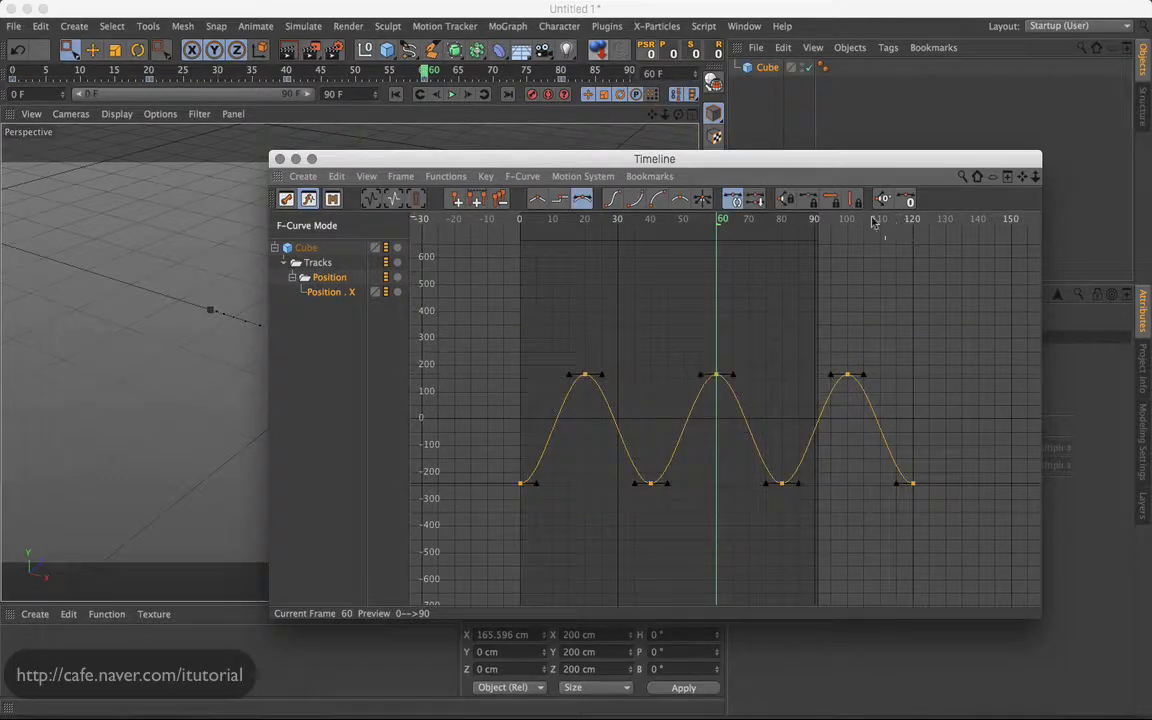
click(594, 335)
click(285, 198)
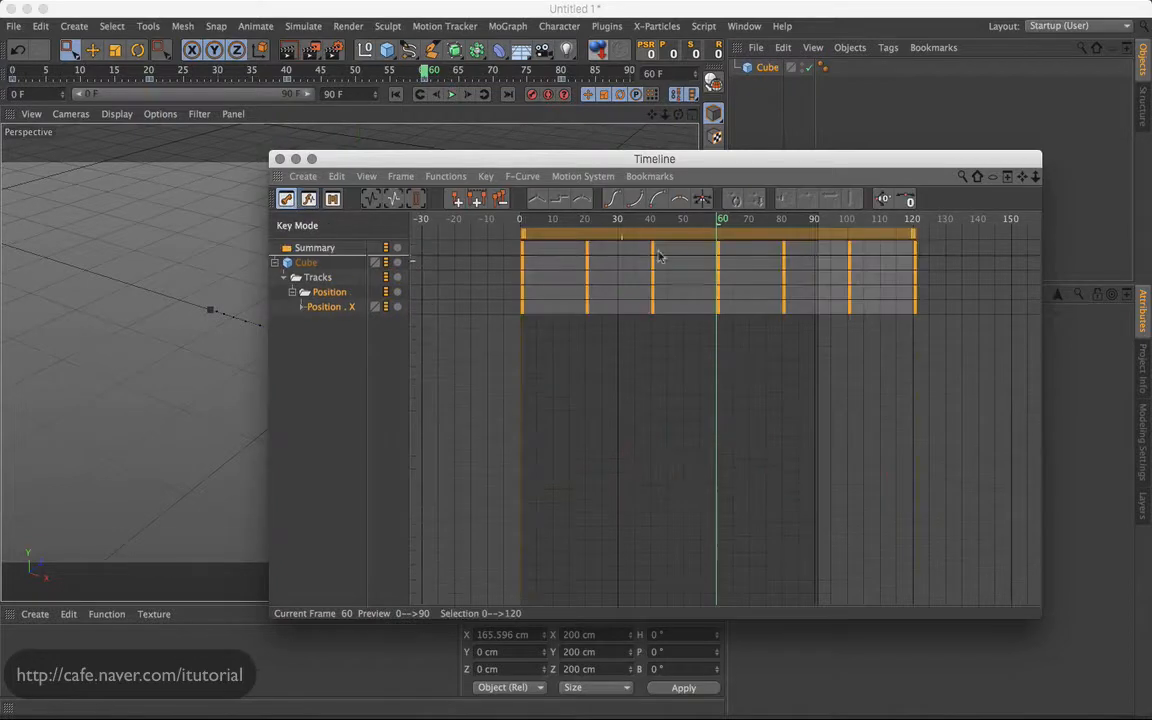
drag(905, 334, 504, 275)
drag(918, 240, 698, 229)
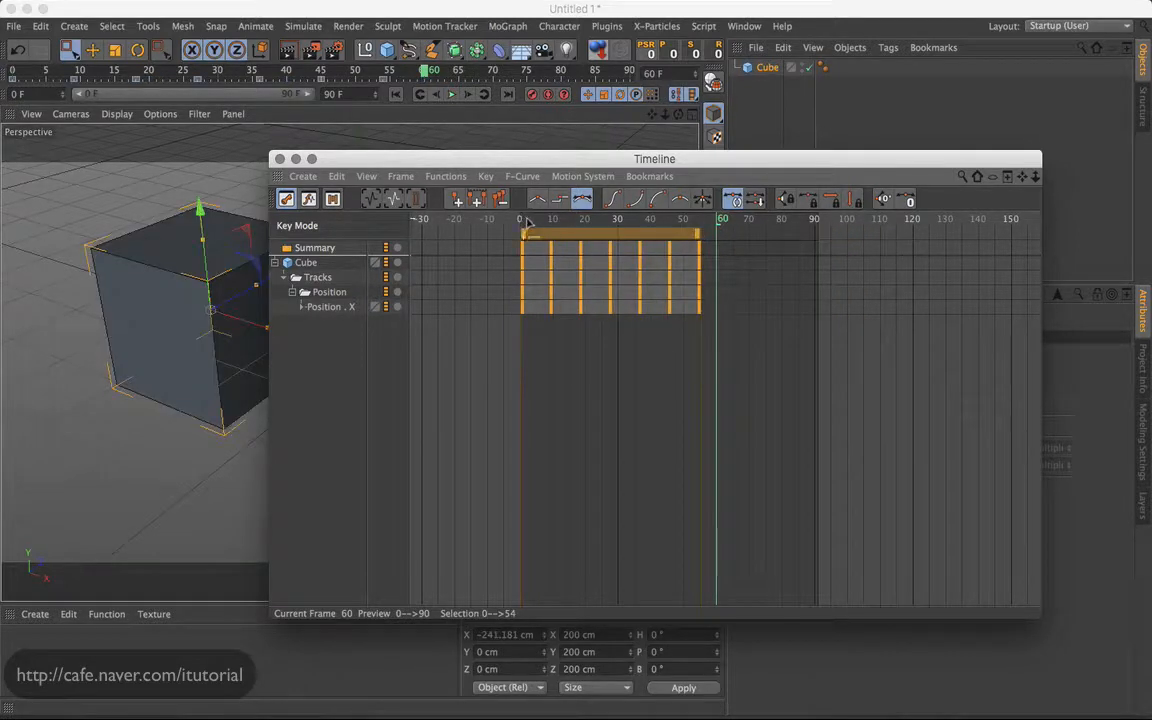
drag(512, 229, 612, 228)
key(super+z)
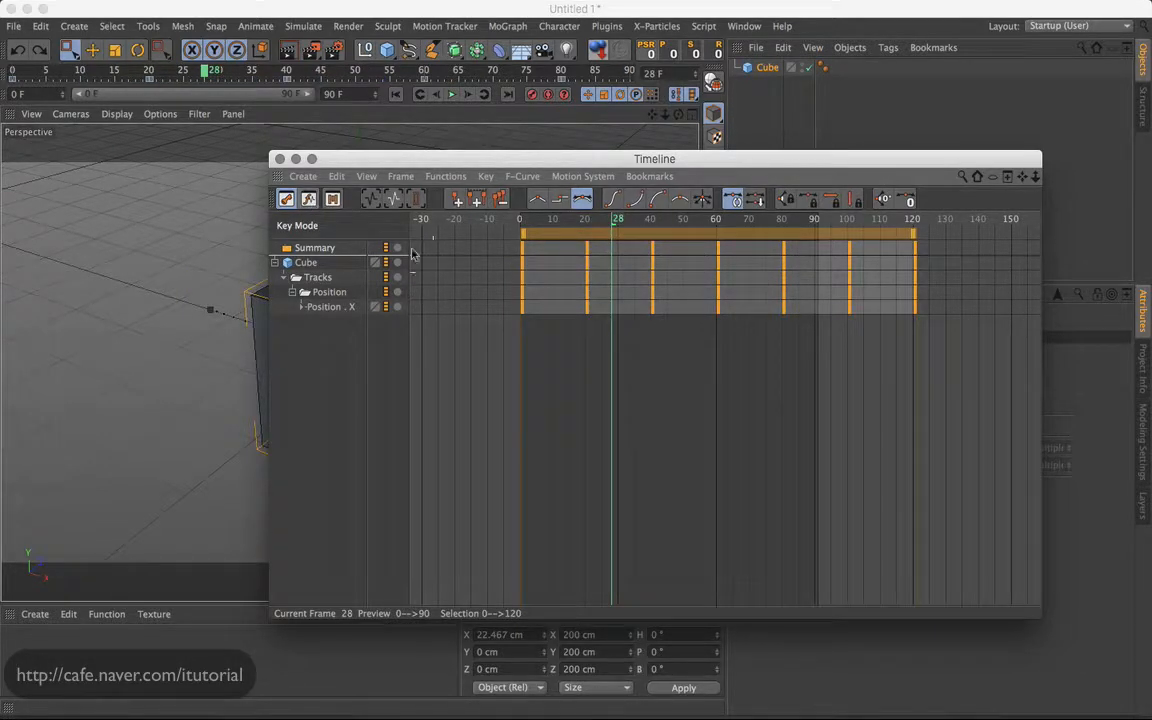
In F-Curve mode, draw trial regions over the Position X curve with the Region Tool, finishing with one spanning frames 12 to 88.
click(309, 199)
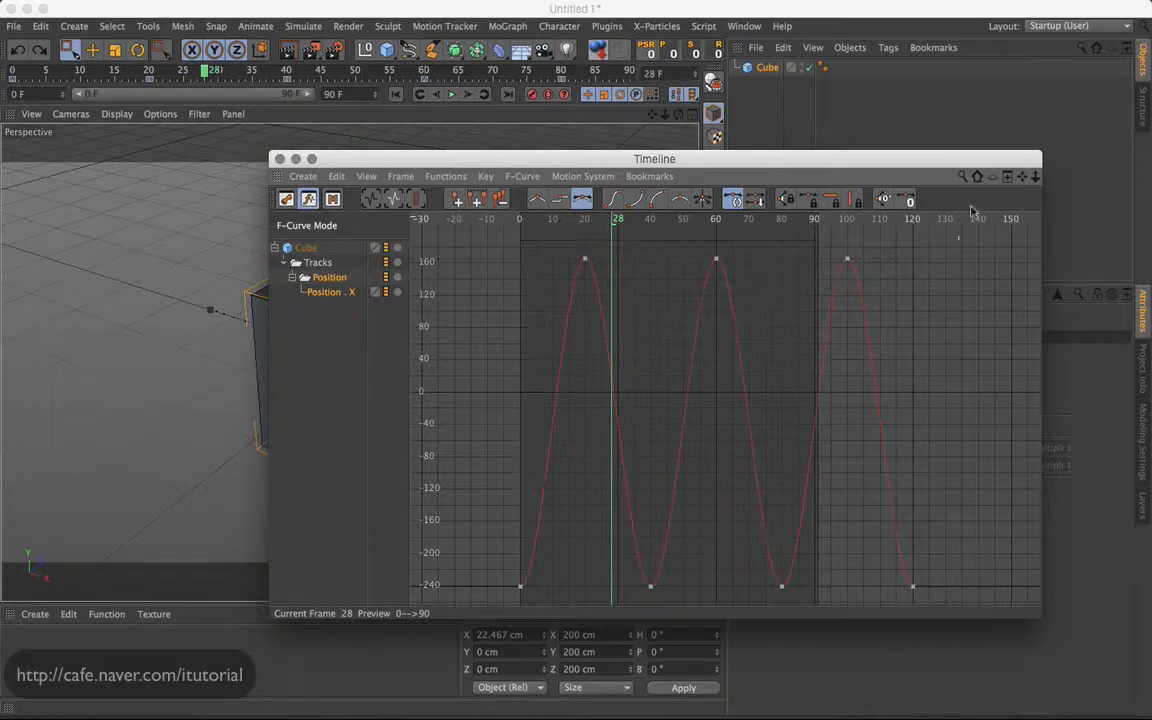
drag(1027, 180, 910, 265)
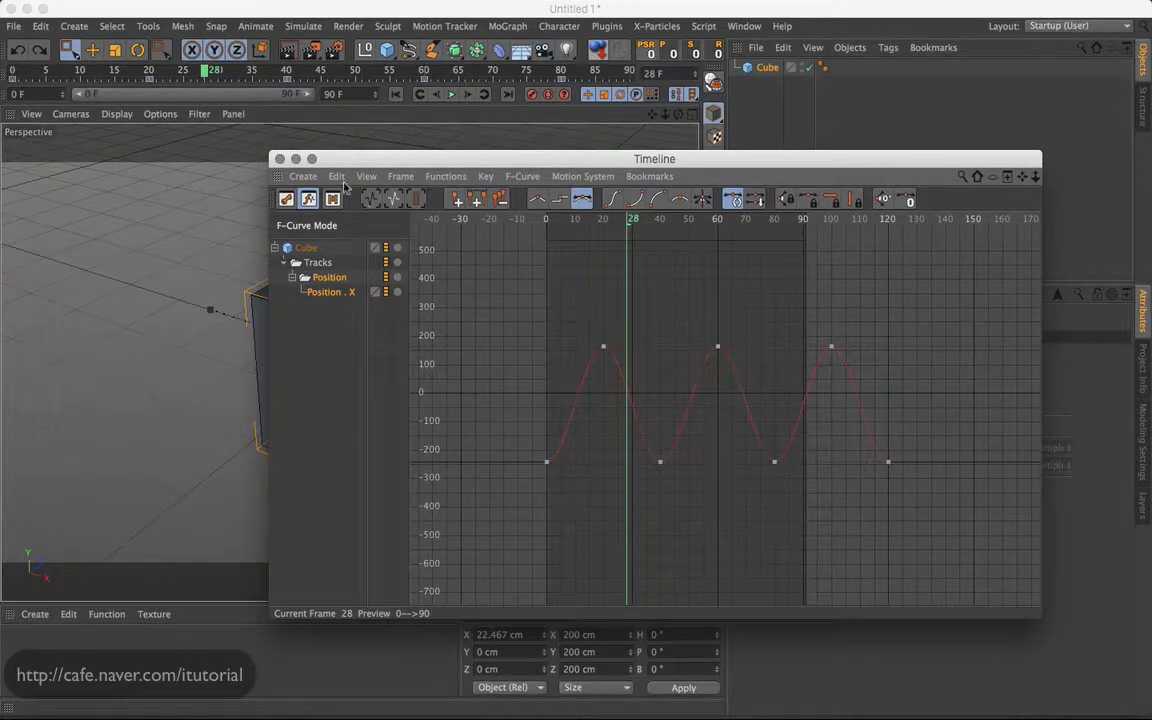
click(337, 177)
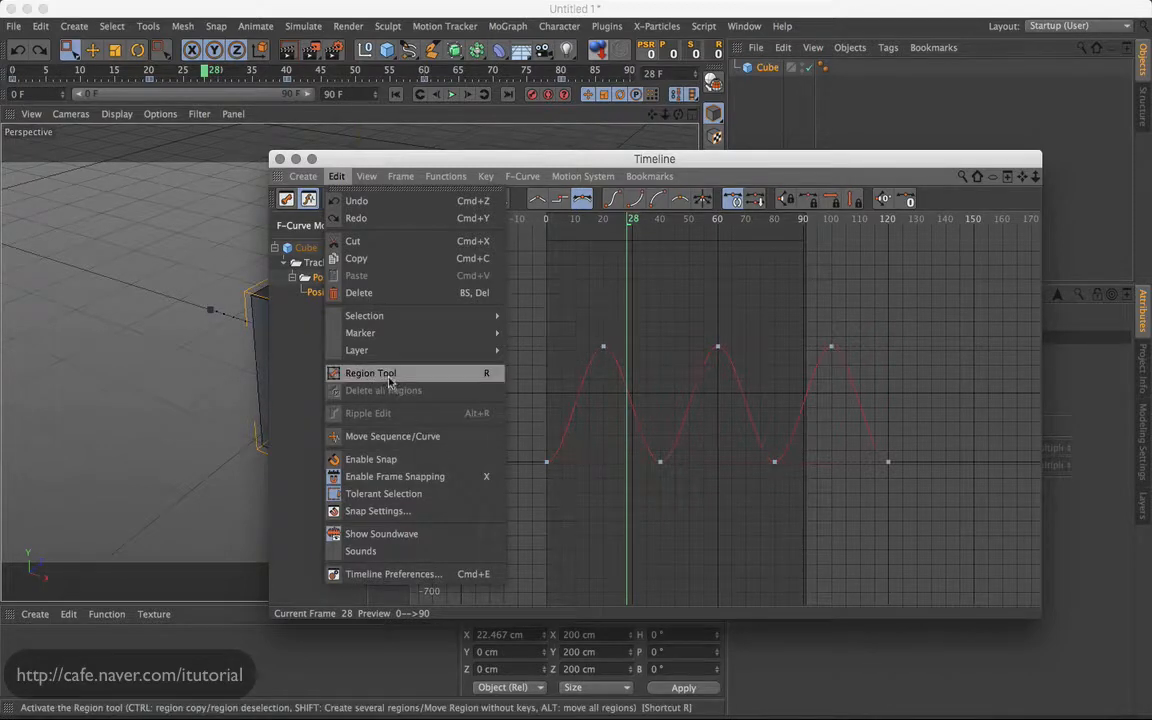
click(703, 293)
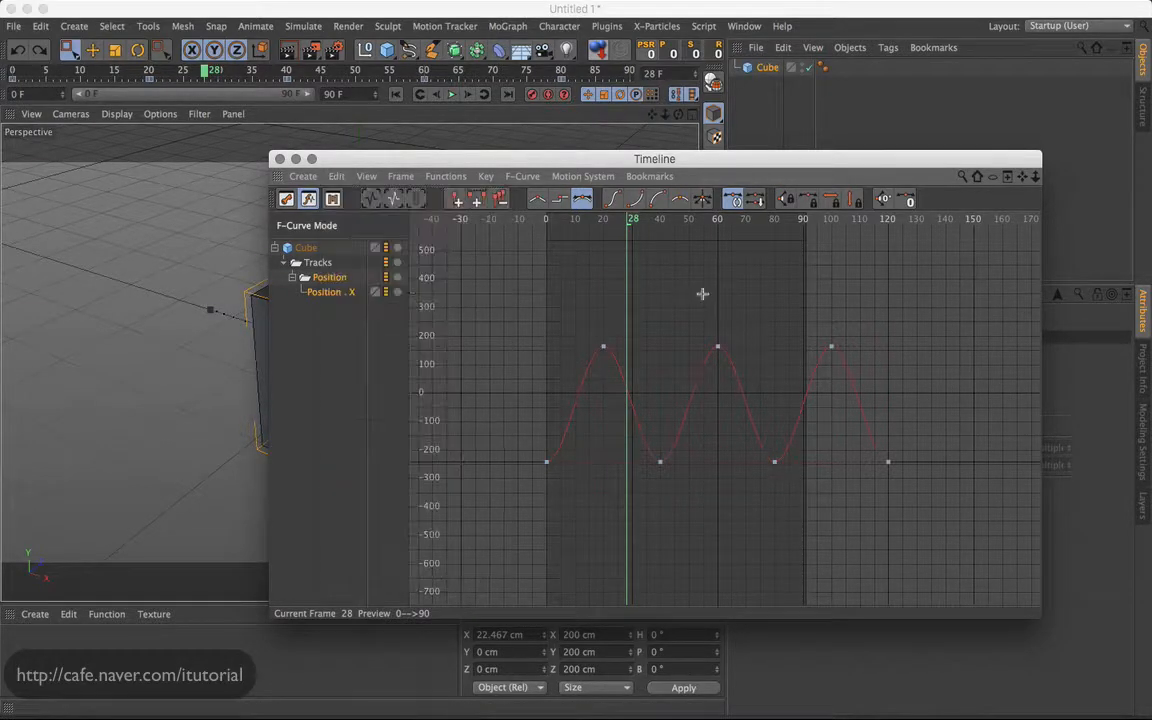
click(660, 352)
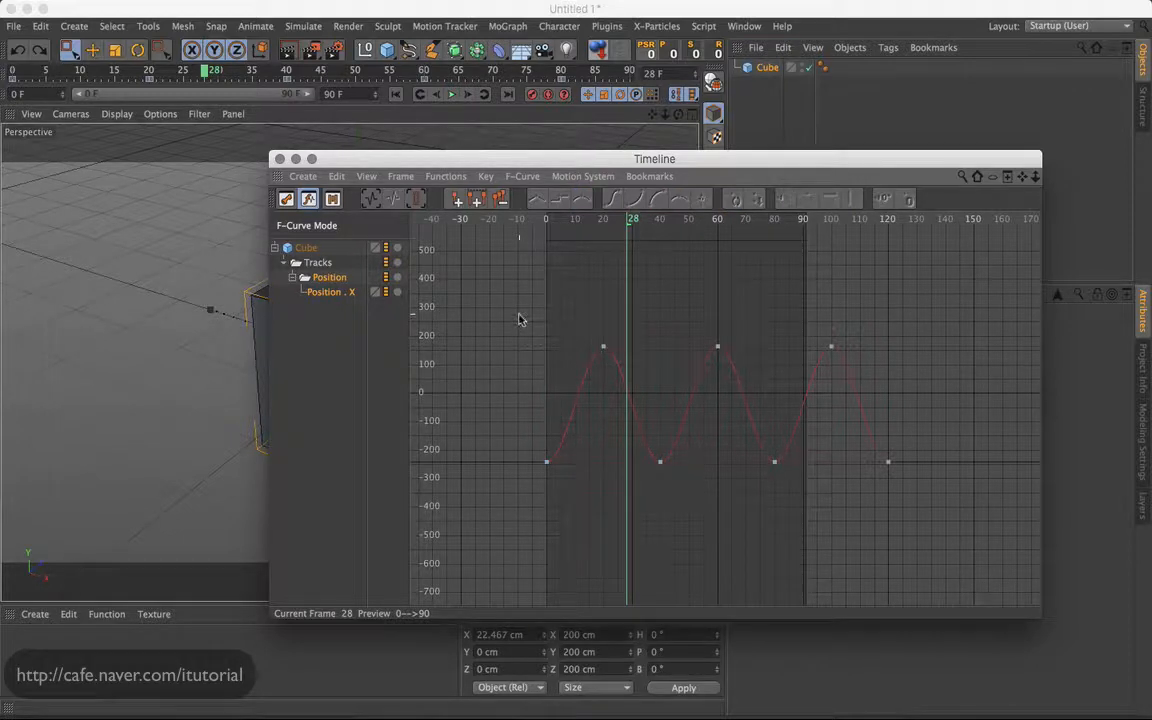
drag(520, 320, 907, 493)
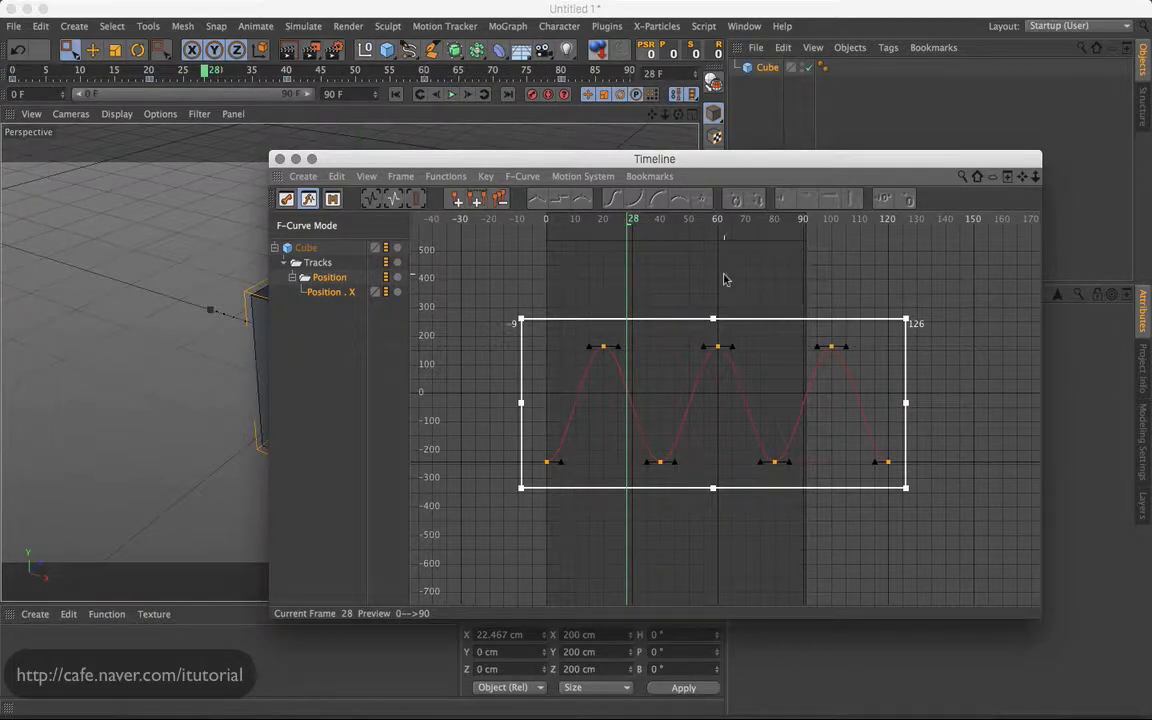
drag(800, 262, 916, 302)
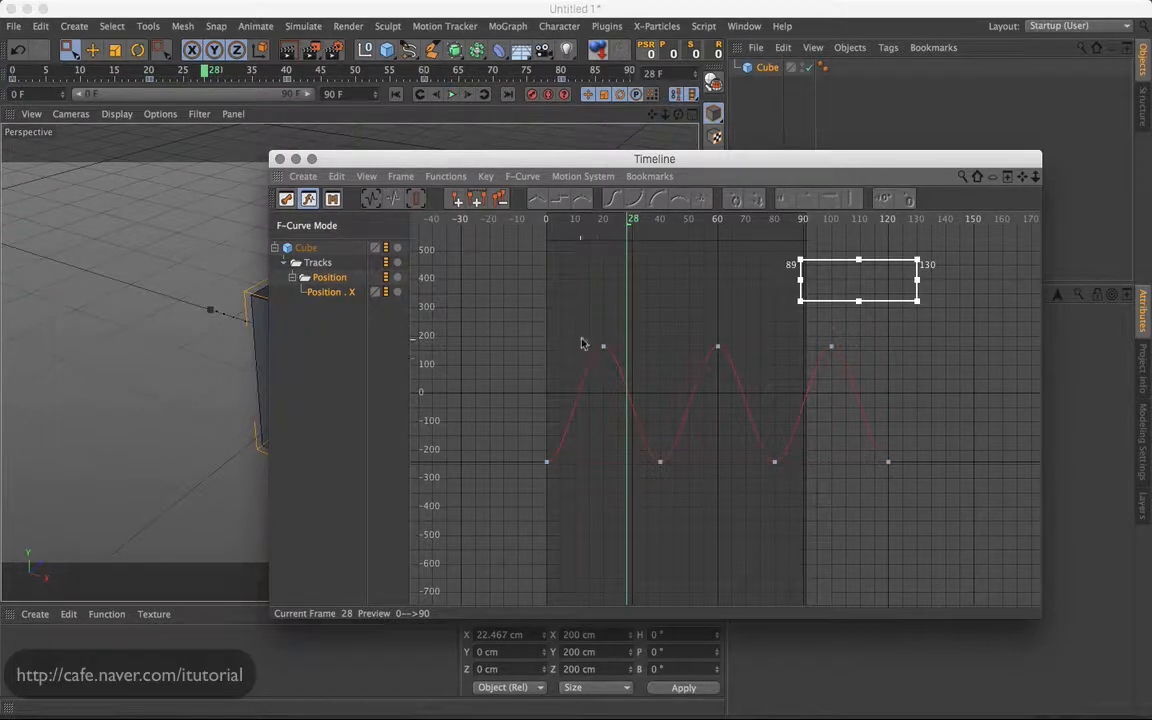
drag(581, 325, 797, 487)
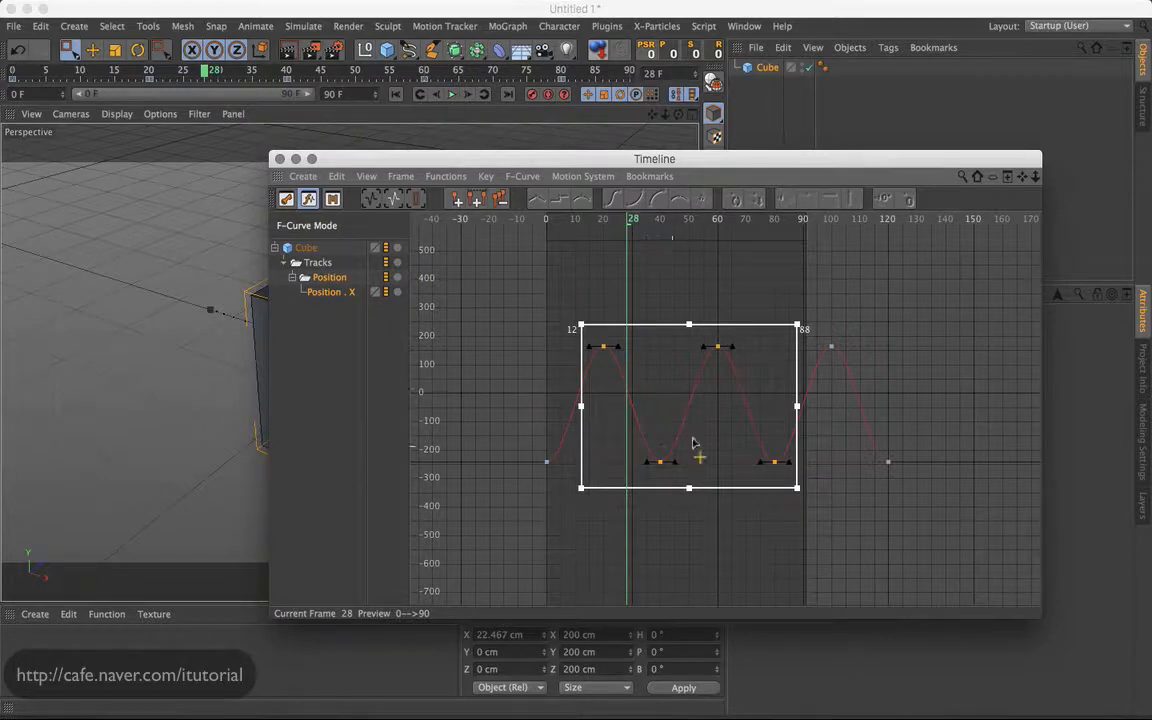
Try to shift and compress the region with its keys to span frames 9 to 60, and undo the changes.
drag(720, 378, 722, 430)
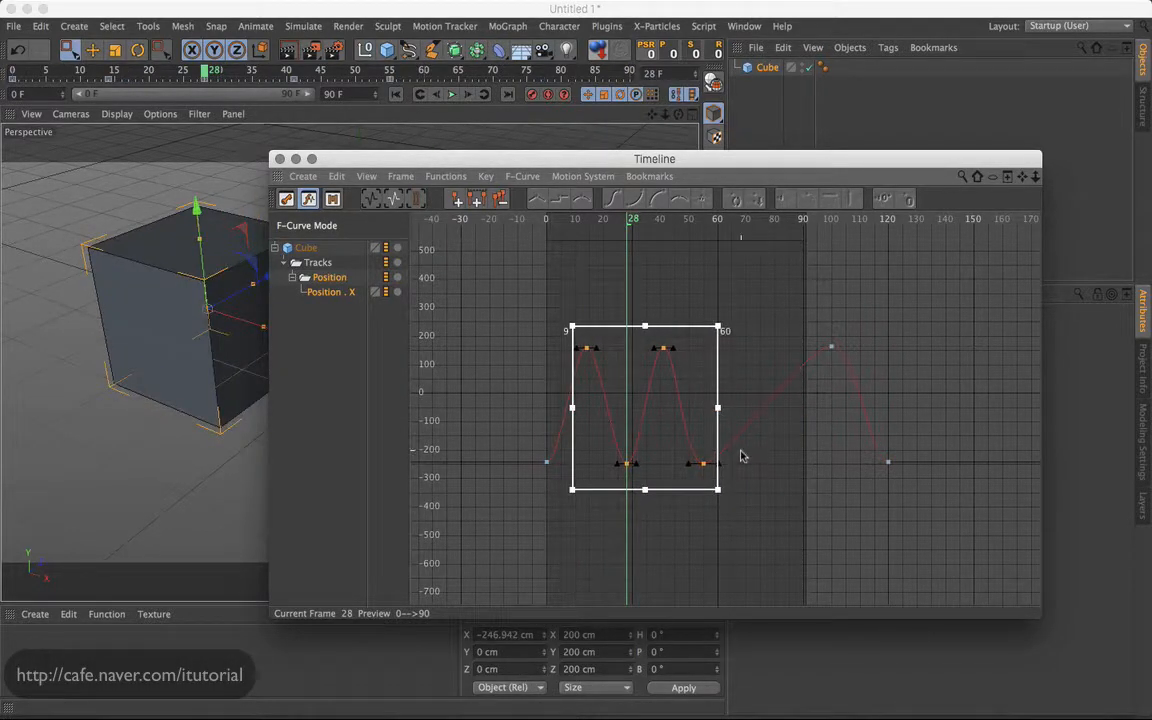
key(super+z)
key(super+z)
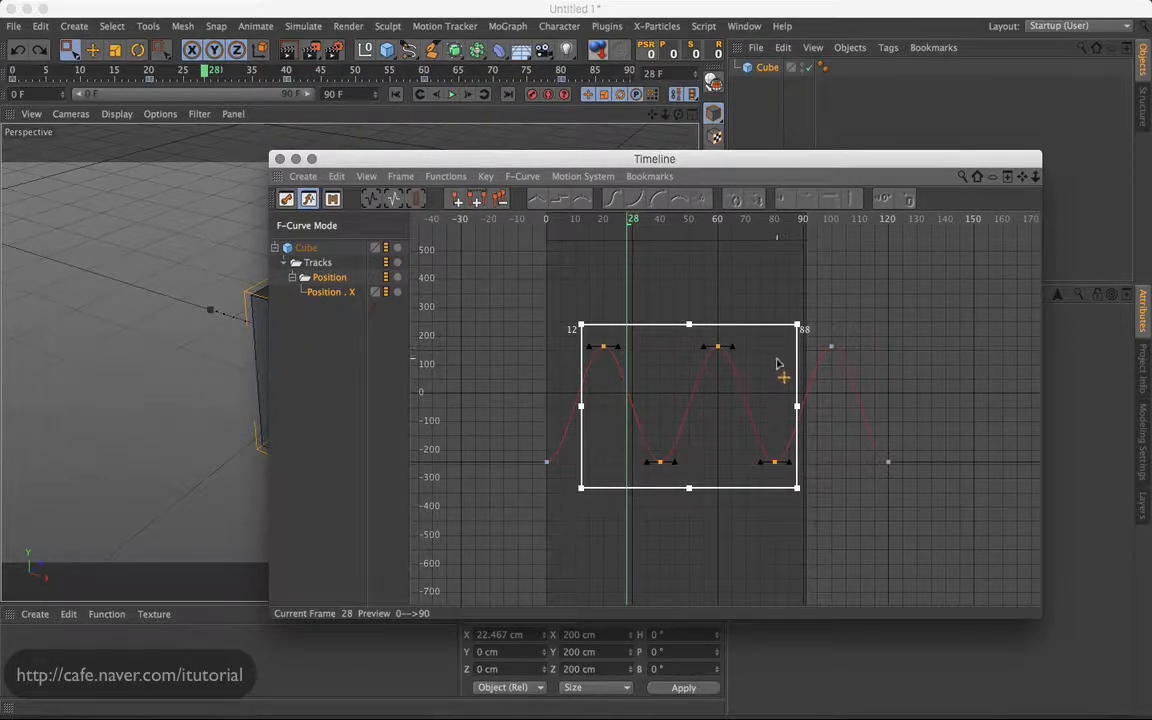
Refit the region to frames 0 to 120 without moving keys, and compress it with its keys to end at frame 94.
drag(766, 368, 726, 421)
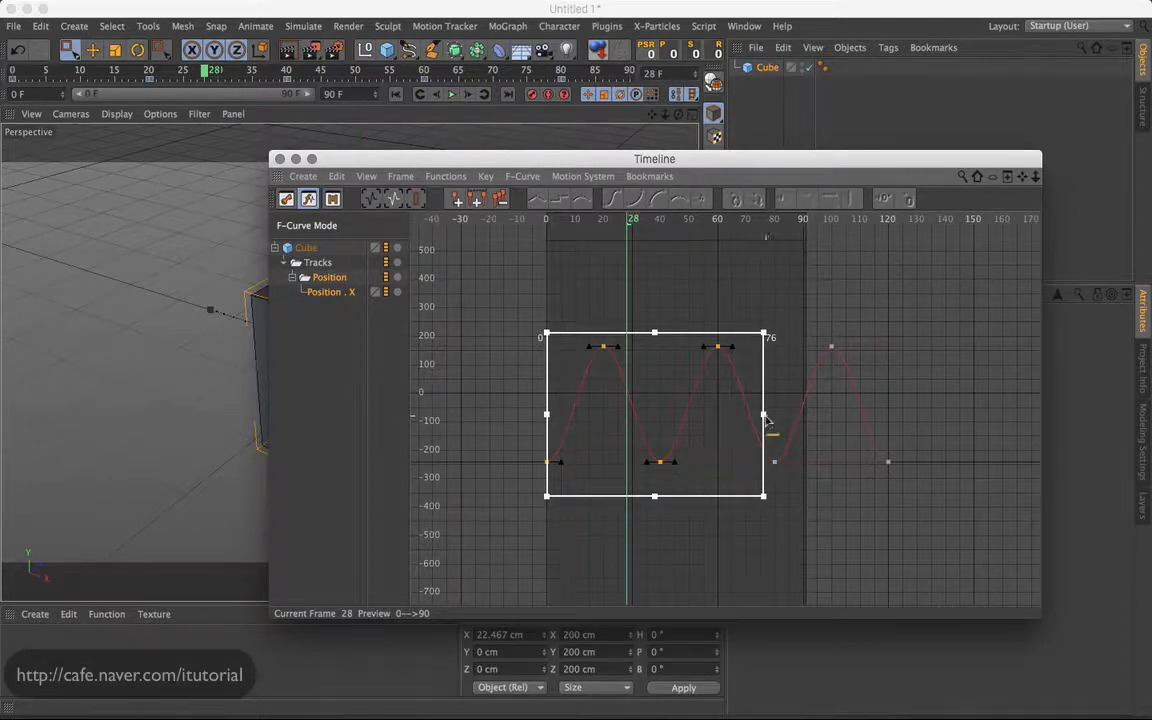
drag(765, 422, 891, 425)
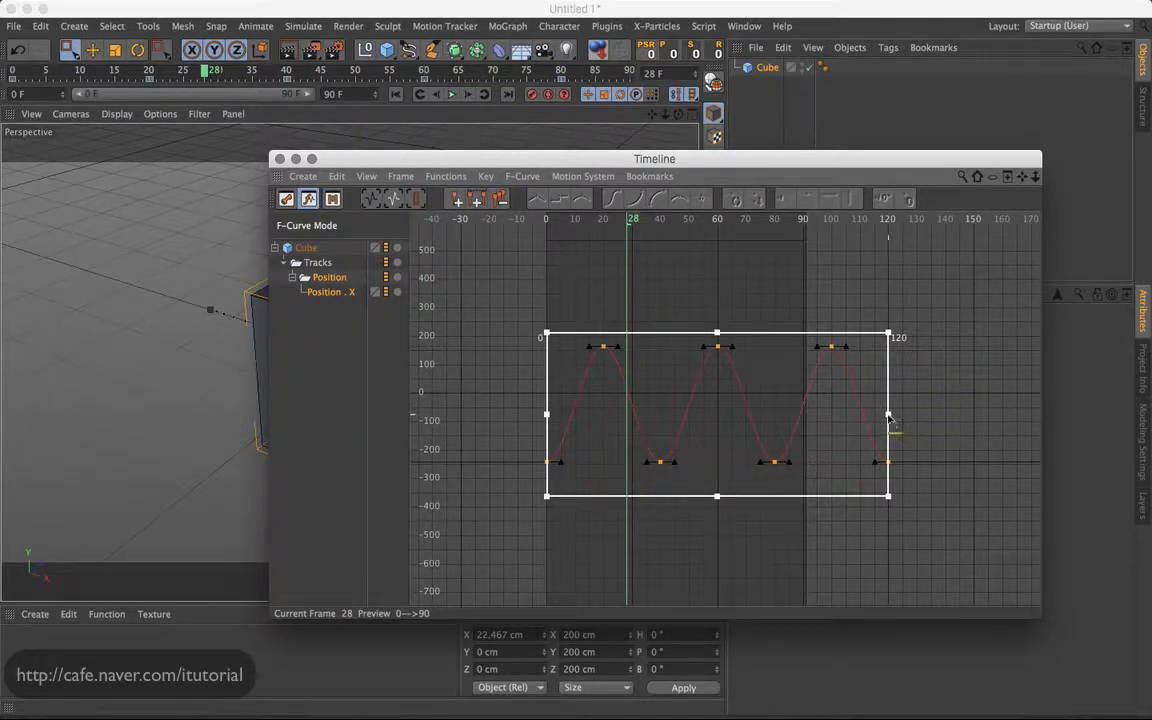
drag(888, 415, 817, 411)
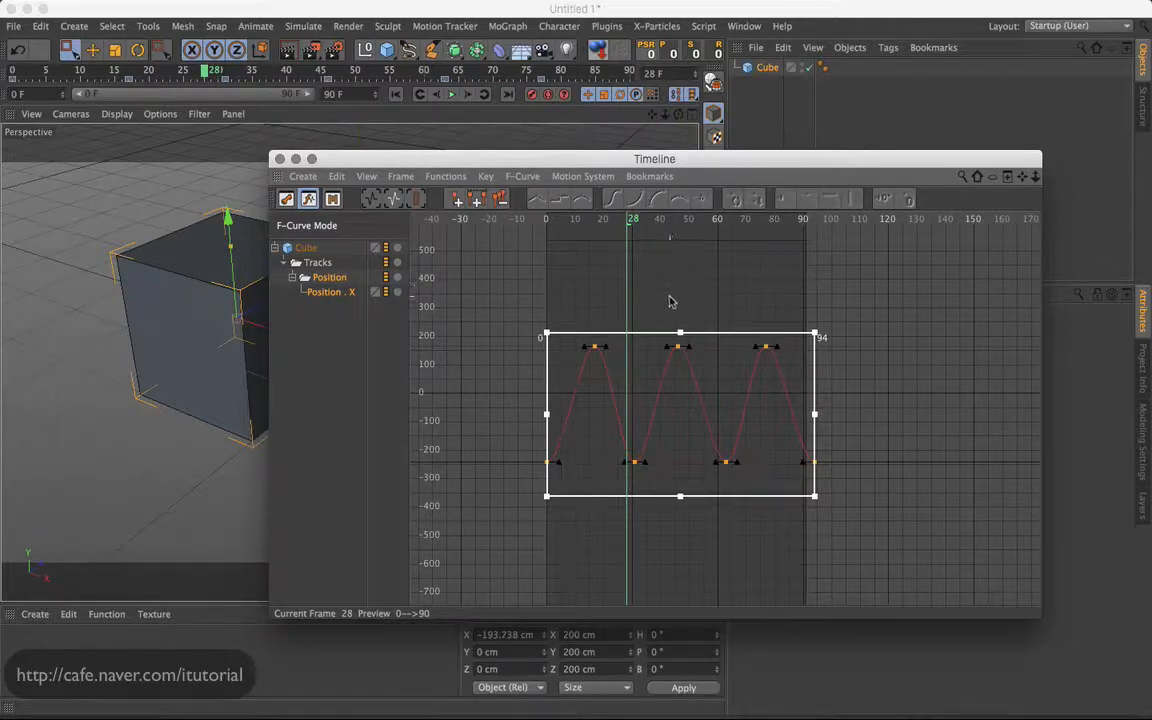
Draw a new region around the middle peak from frame 26 to 67 and align its lower edge with the lowest keys.
drag(674, 261, 694, 288)
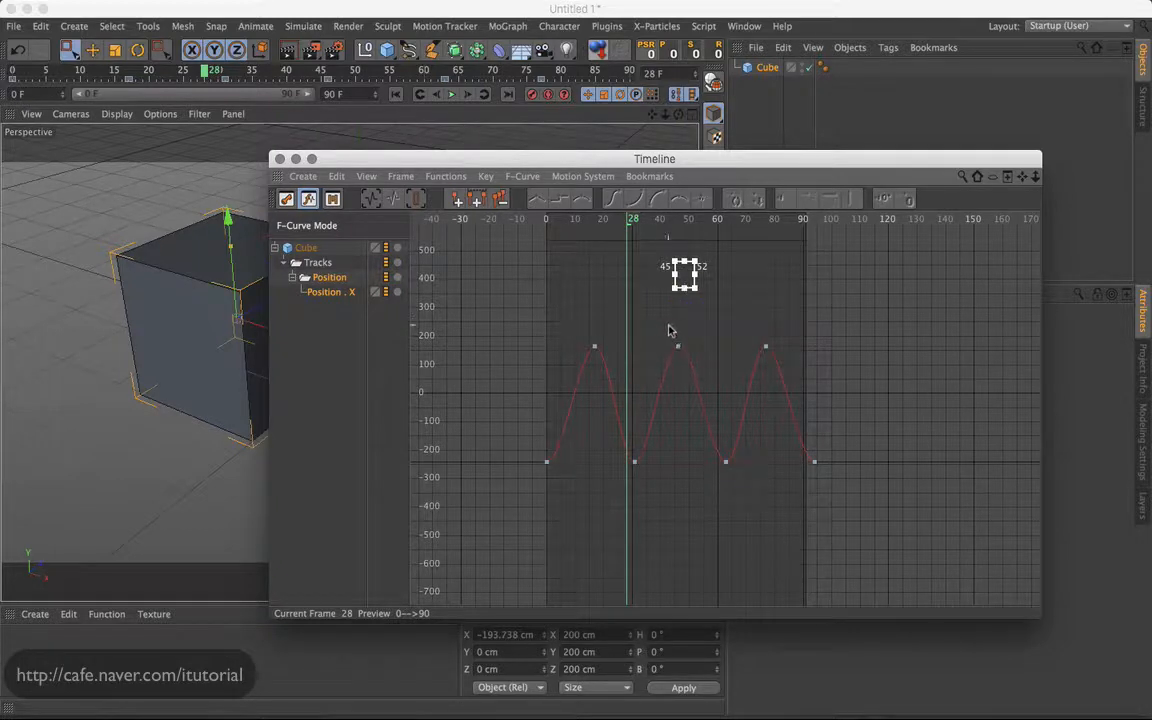
click(673, 326)
click(677, 318)
drag(738, 472, 621, 334)
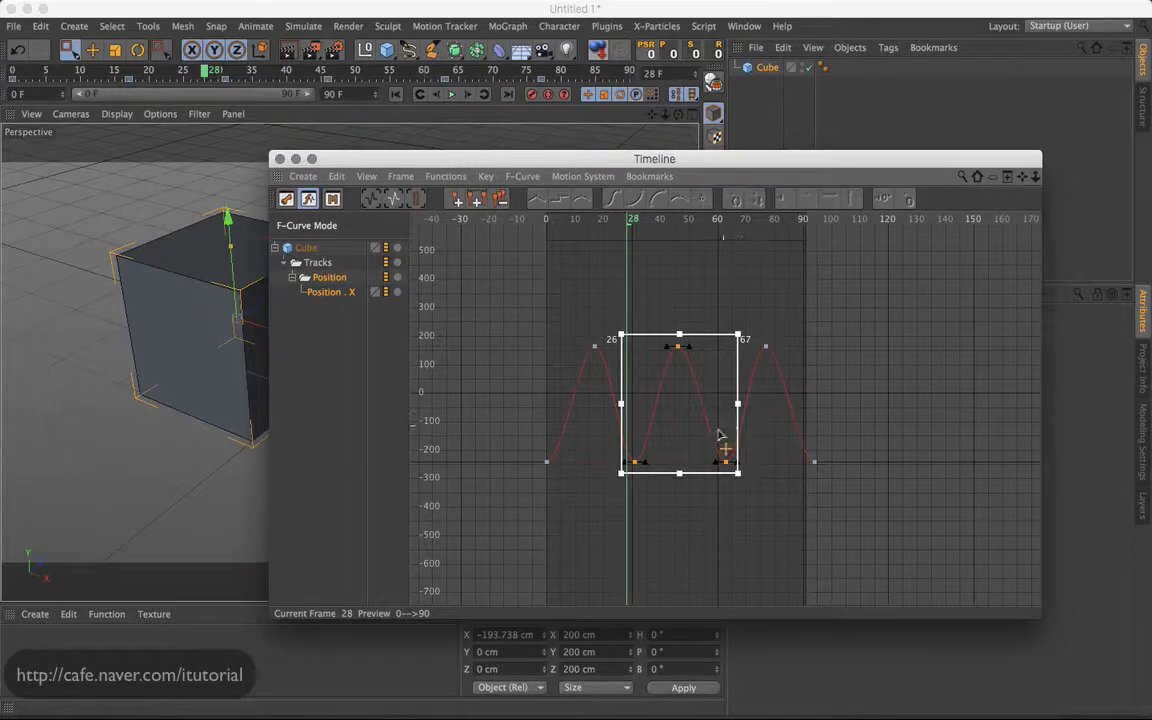
mouse_move(680, 478)
mouse_down()
mouse_move(681, 404)
mouse_move(681, 466)
mouse_up()
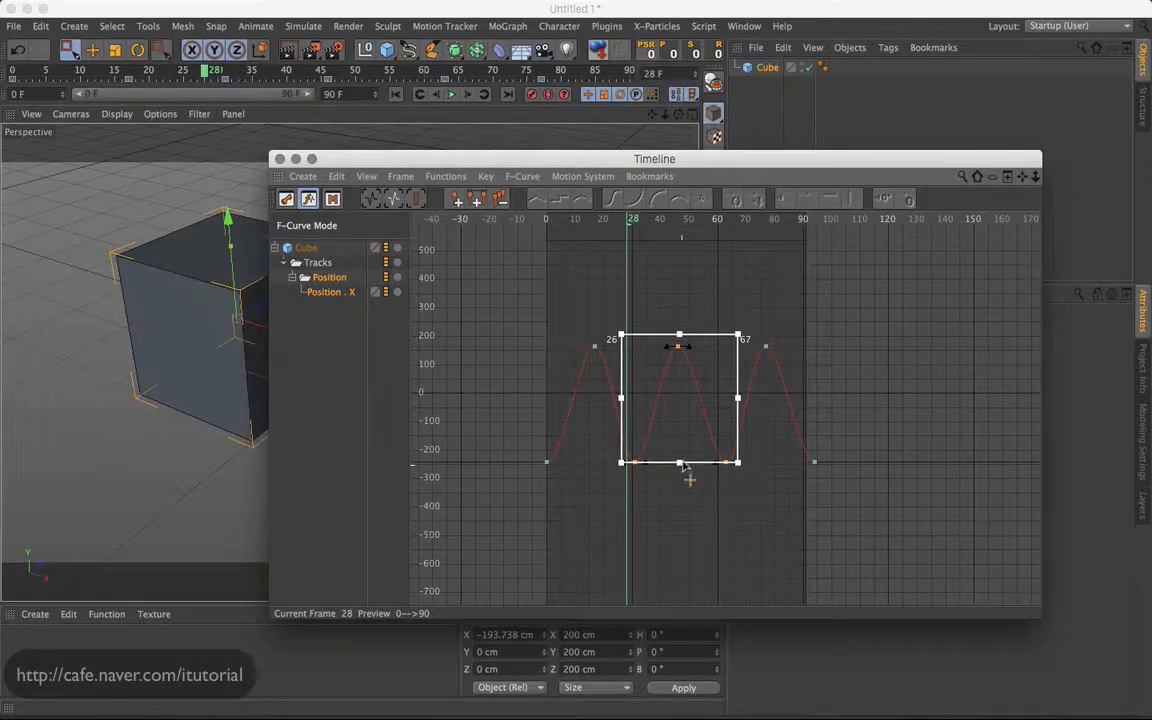
Flatten the middle peak by scaling its region with its keys so the upper edge sits at about -100.
drag(678, 336, 680, 424)
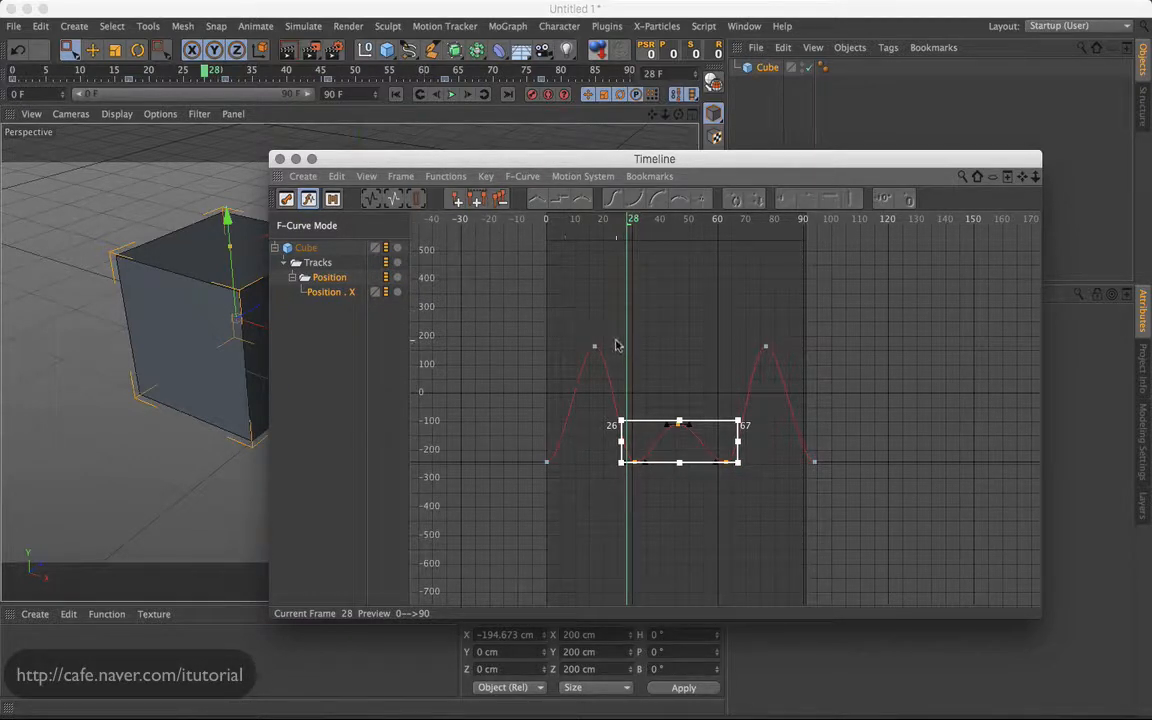
click(537, 362)
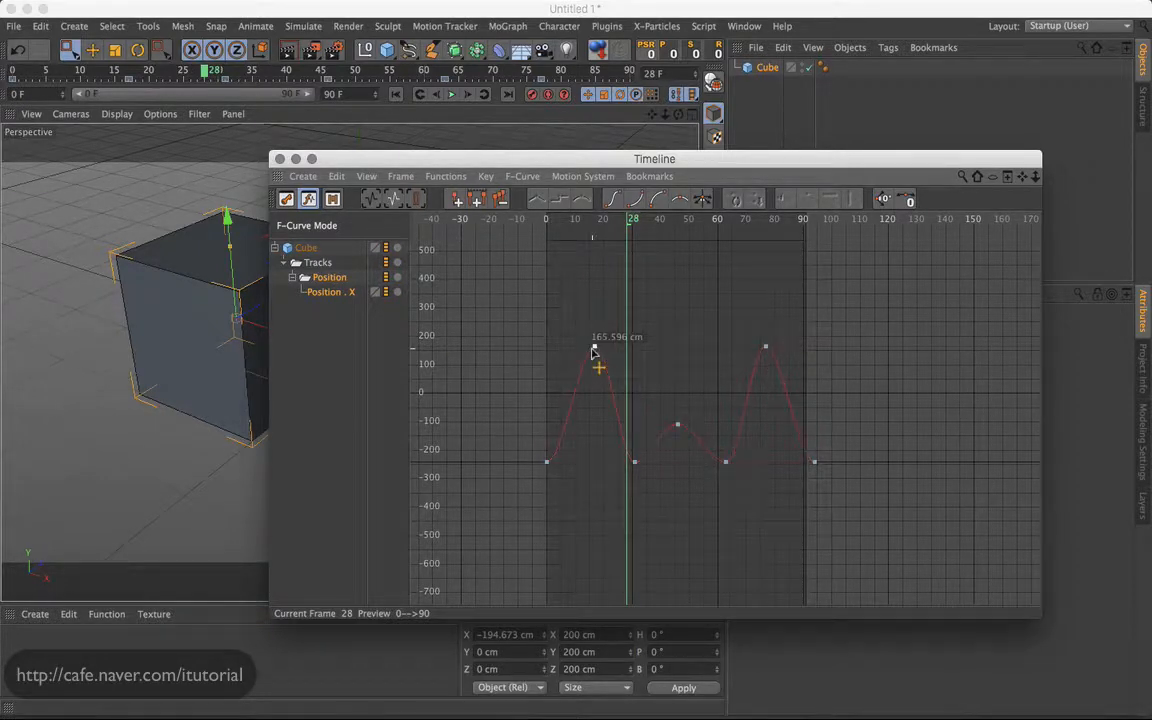
key(super+z)
Select the last peak's keys and duplicate them along the curve to start at about frame 94, and clear the selection.
click(646, 397)
mouse_move(725, 336)
mouse_down()
mouse_move(733, 378)
mouse_move(824, 474)
mouse_move(717, 331)
mouse_up()
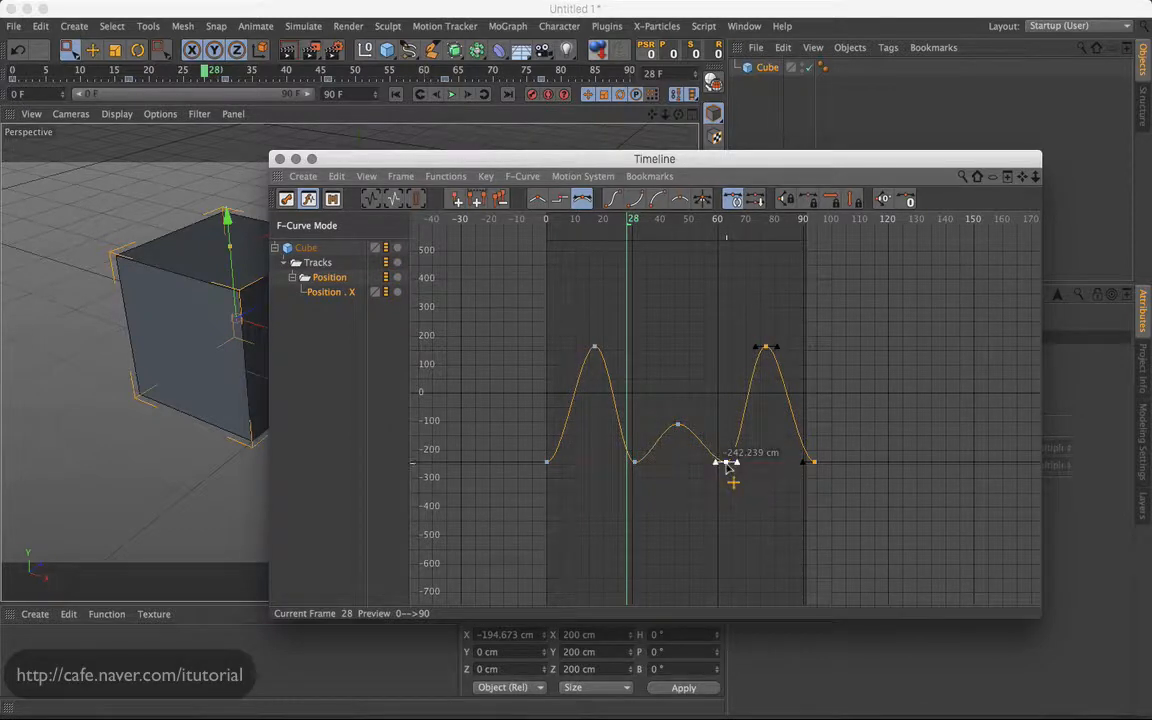
ctrl+drag(733, 477, 815, 467)
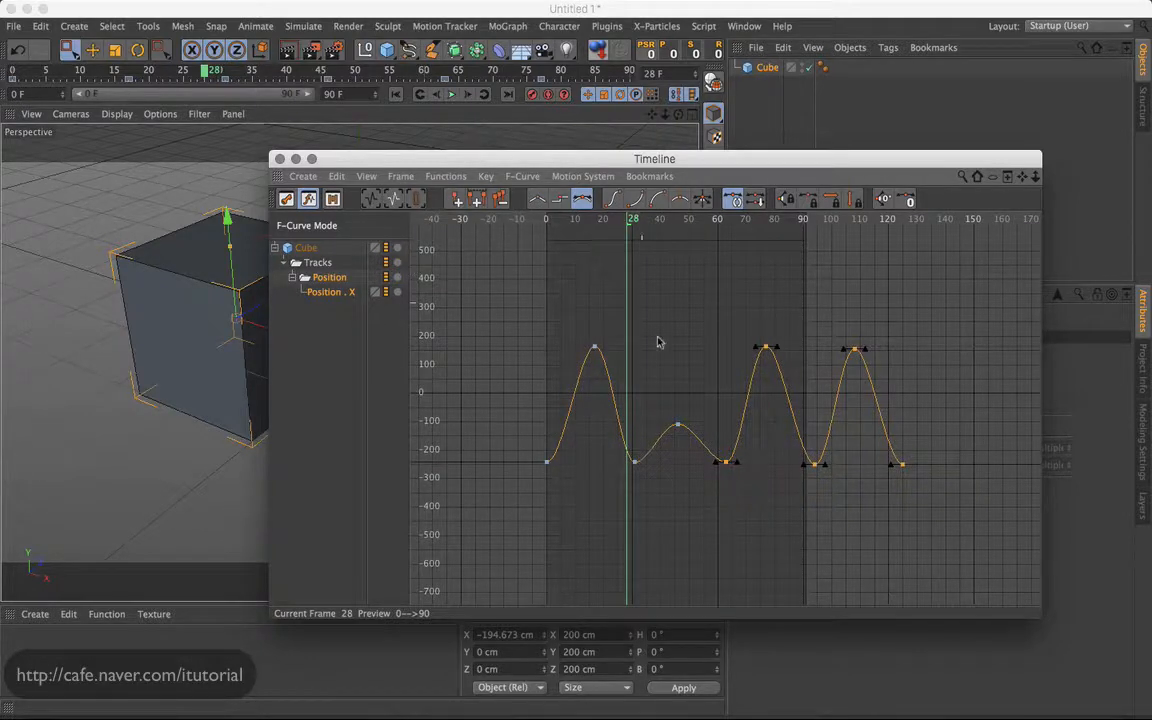
click(678, 370)
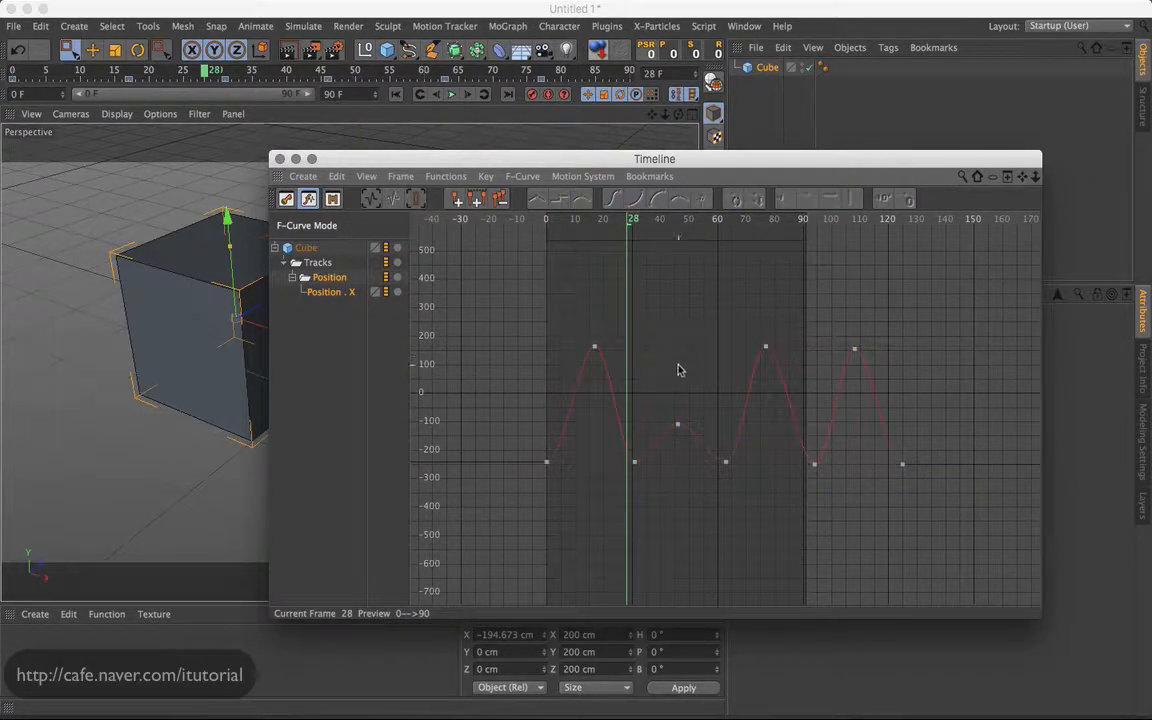
Draw a region from frame 43 to 80 and duplicate it with its keys to start at frame 135.
key(super+z)
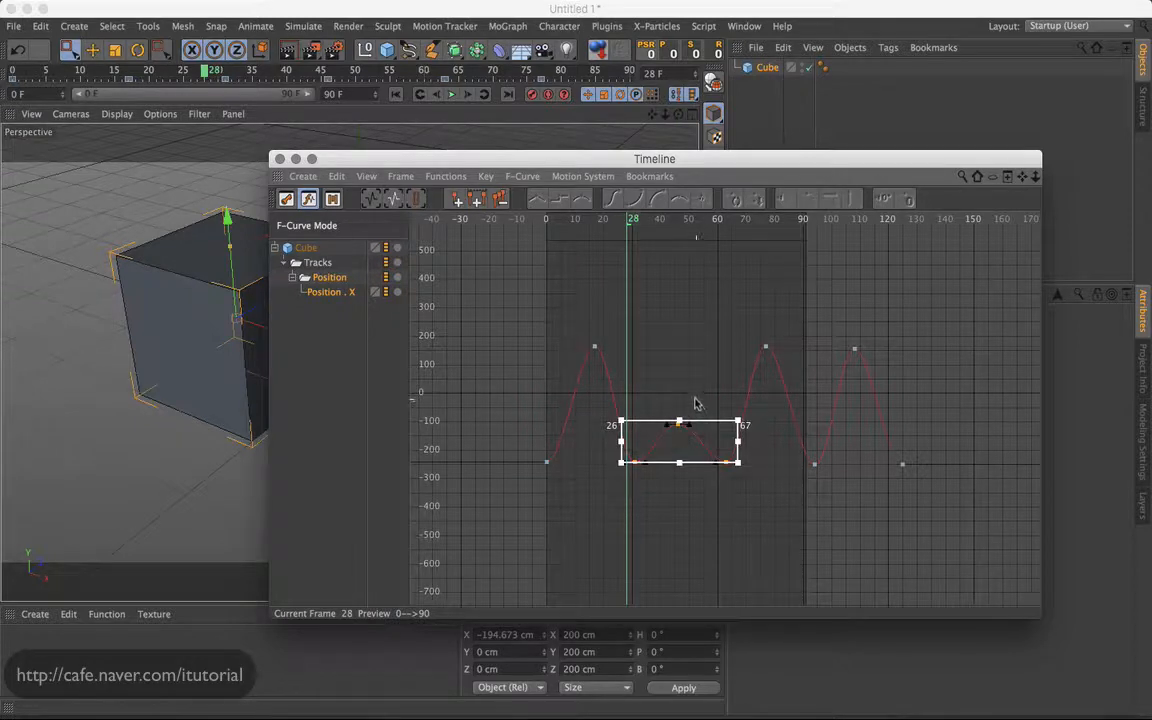
drag(681, 285, 776, 486)
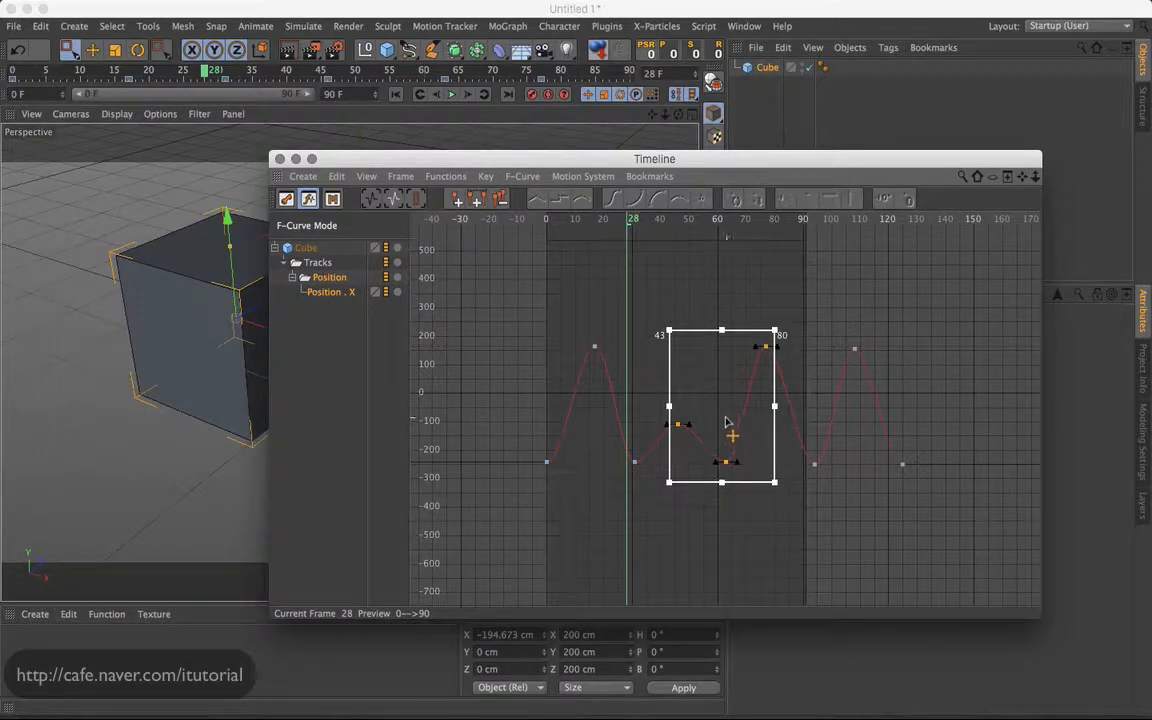
ctrl+drag(719, 421, 980, 426)
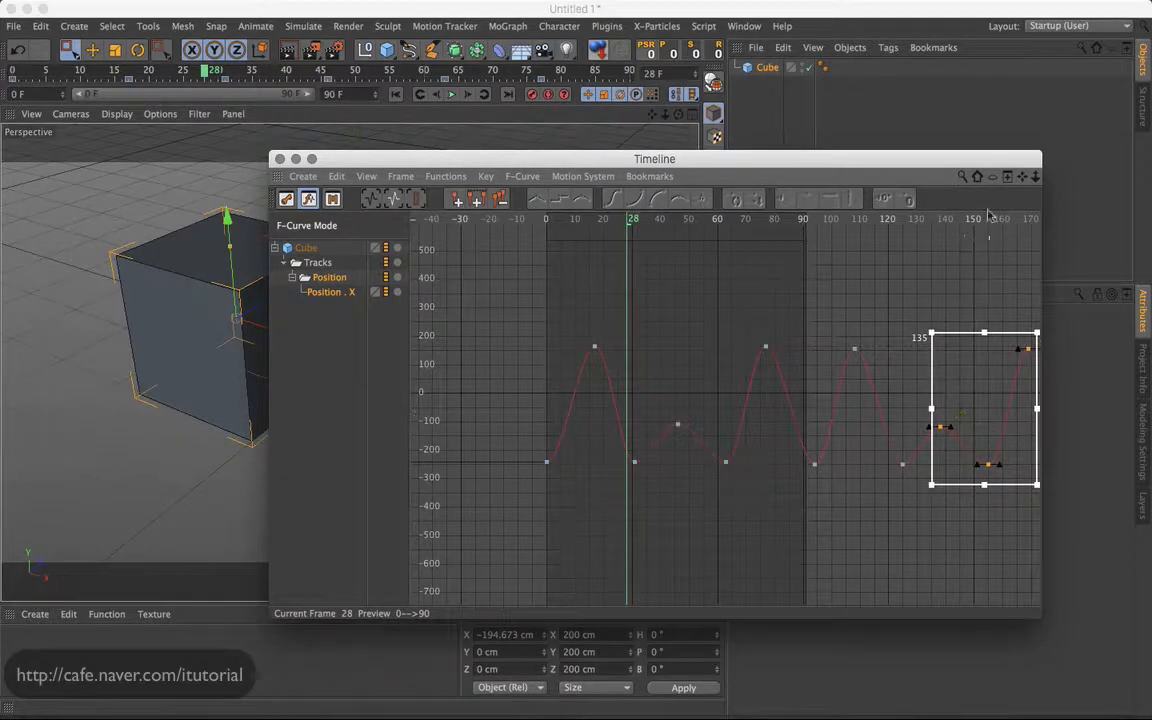
Raise the duplicated region with its keys to start at frame 138, and shrink it to end at frame 161.
drag(1024, 180, 841, 411)
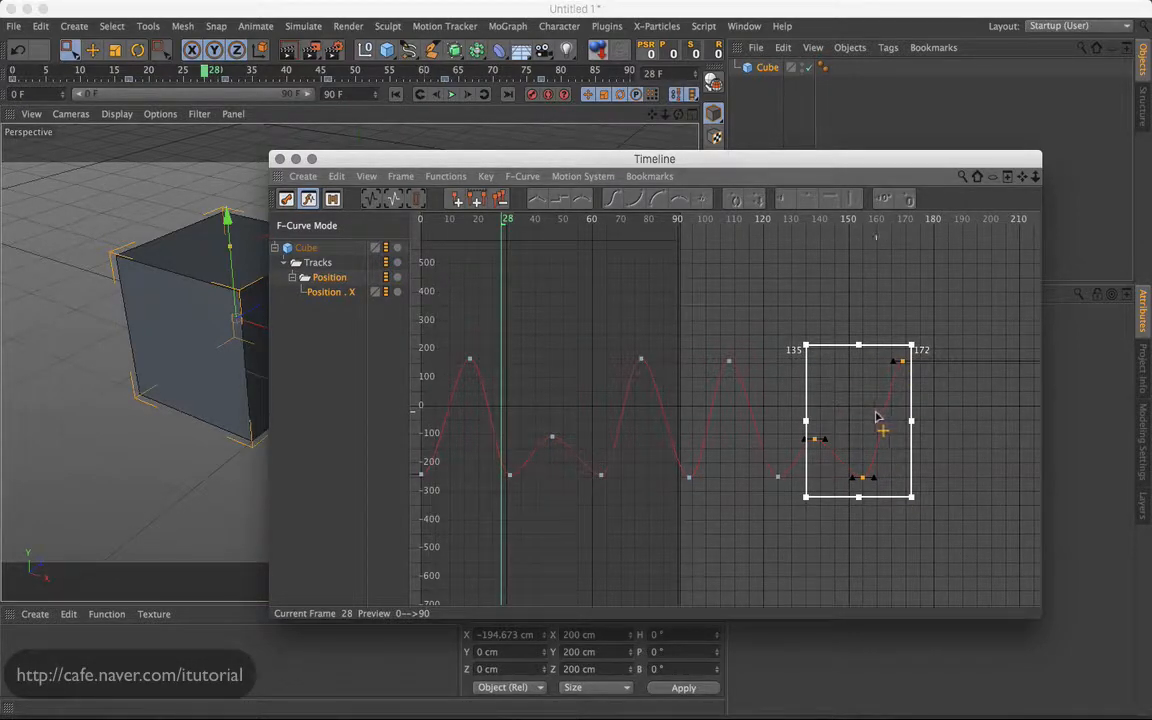
drag(861, 391, 868, 352)
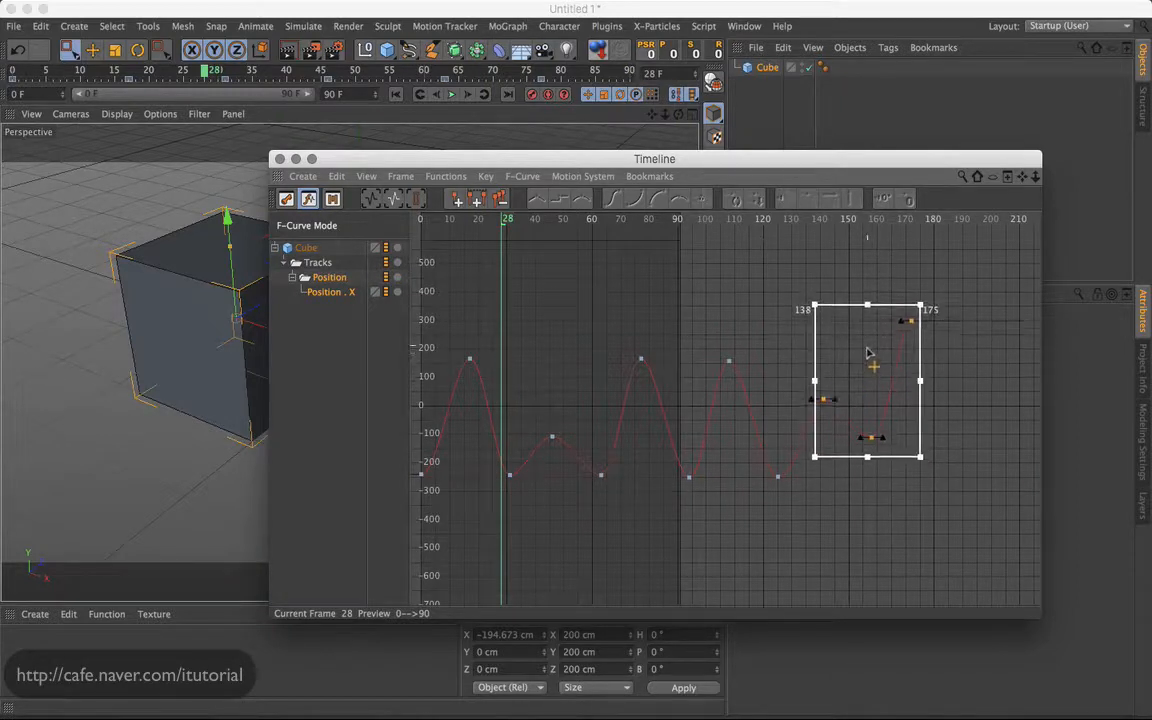
drag(922, 302, 881, 380)
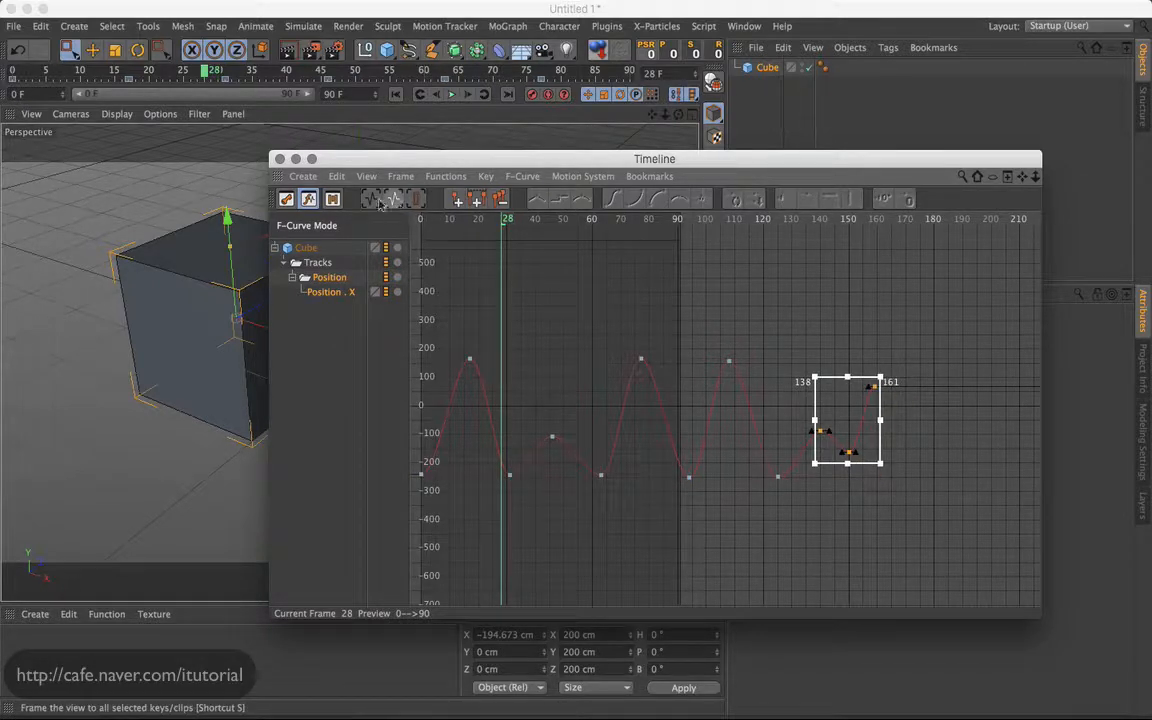
Draw trial regions in the empty area above the curve, including one spanning frames 136 to 155.
click(337, 176)
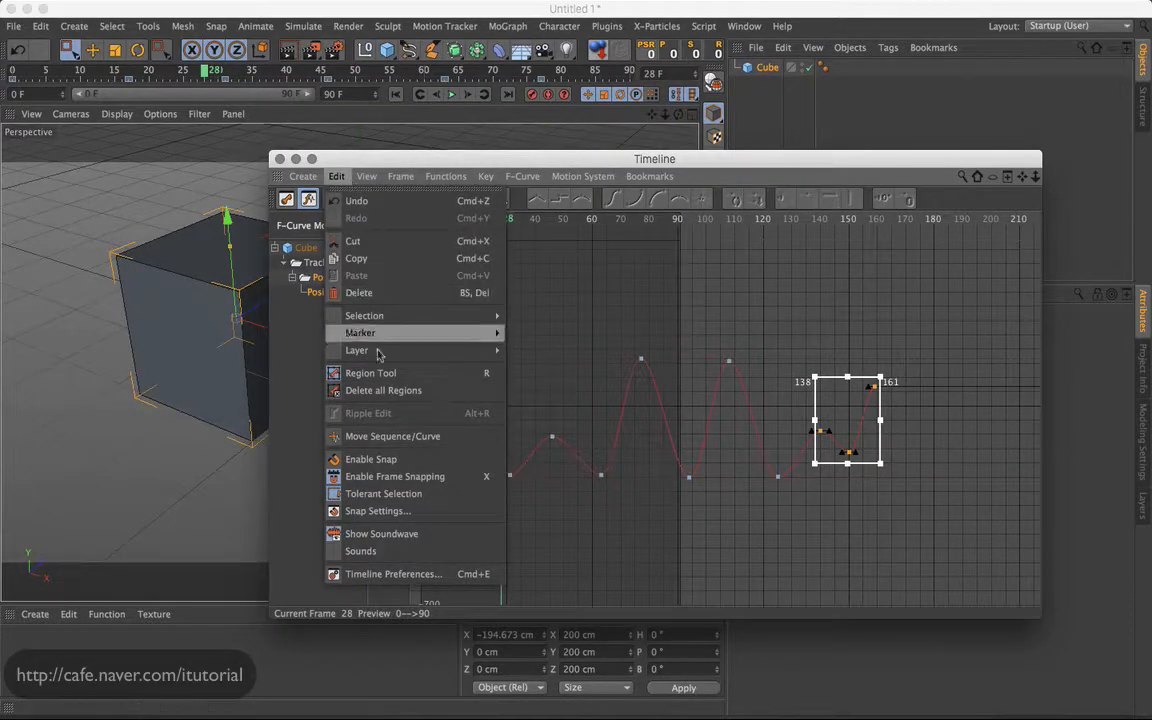
click(742, 302)
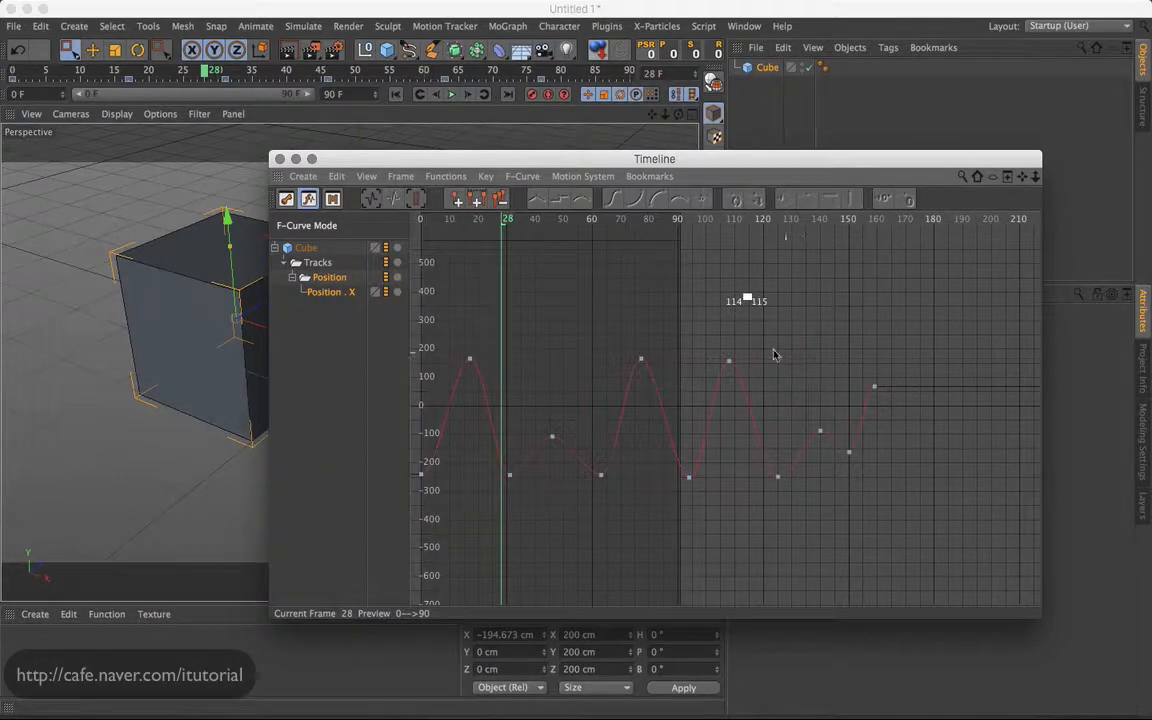
drag(808, 292, 863, 358)
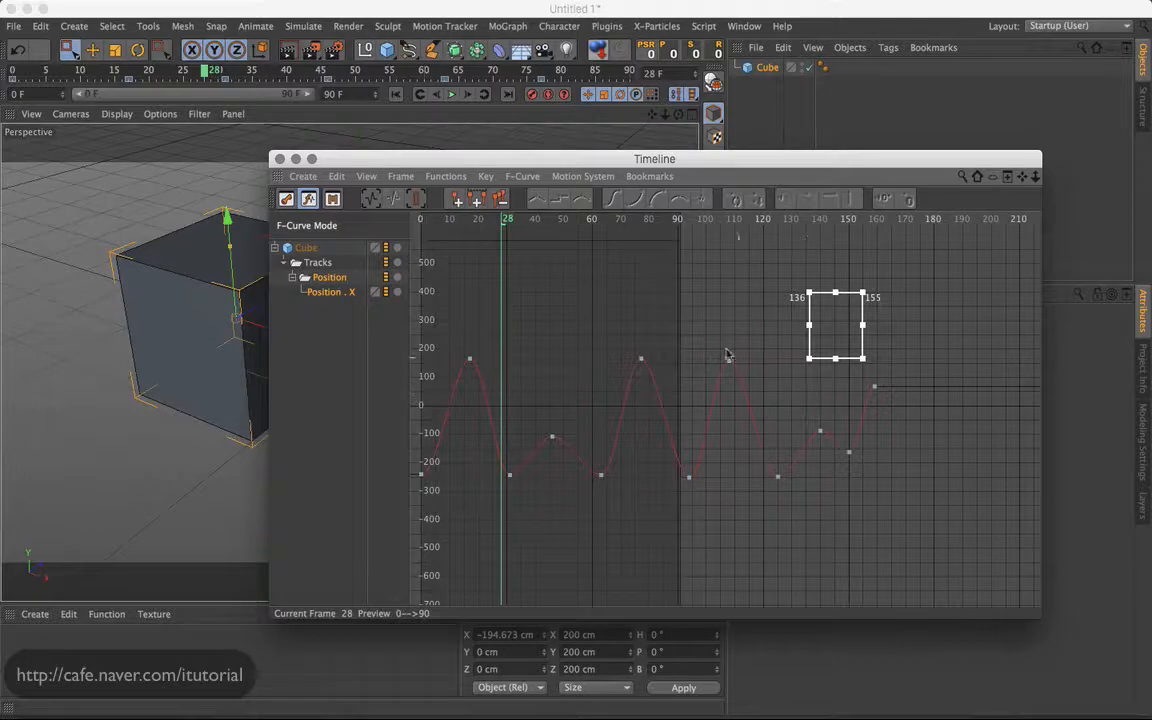
click(768, 361)
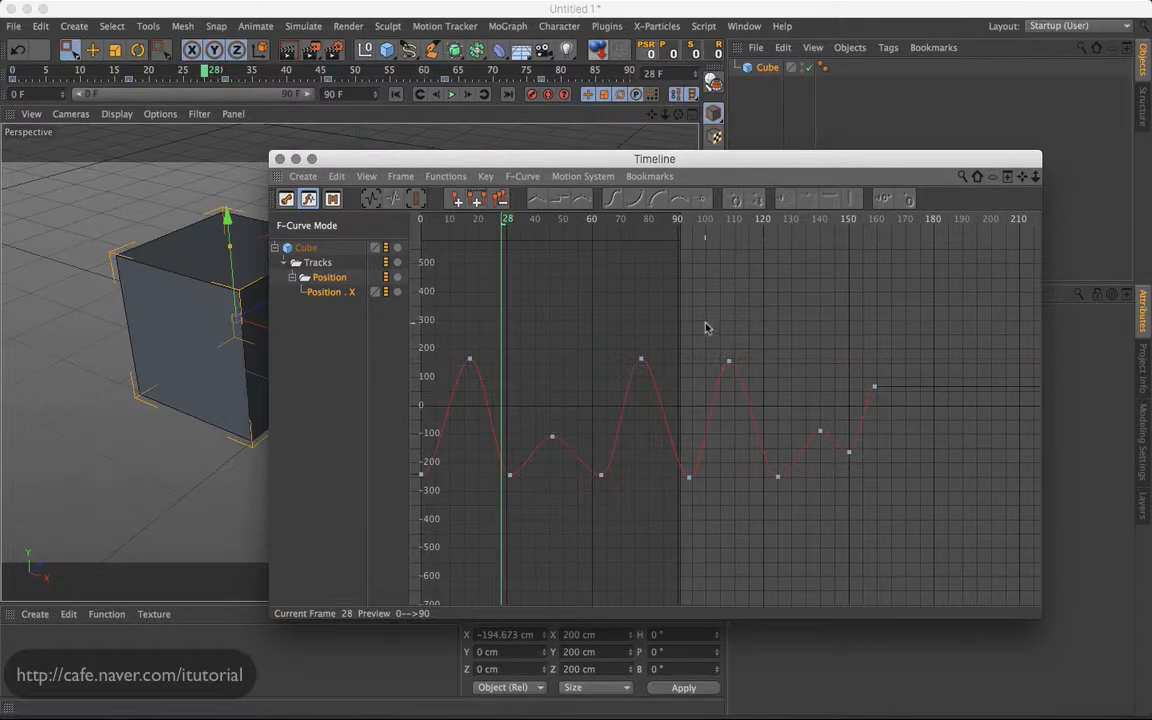
drag(705, 323, 765, 396)
click(751, 303)
click(768, 346)
double_click(833, 325)
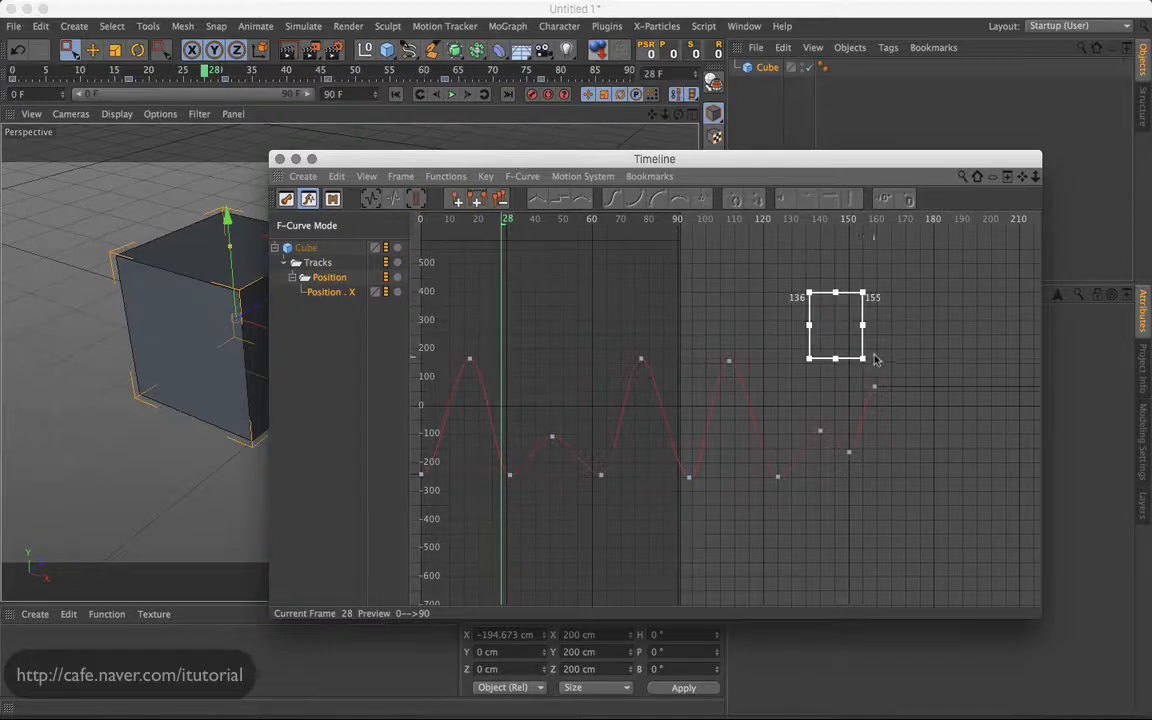
Delete all regions from the curve and reactivate the Region Tool.
click(336, 176)
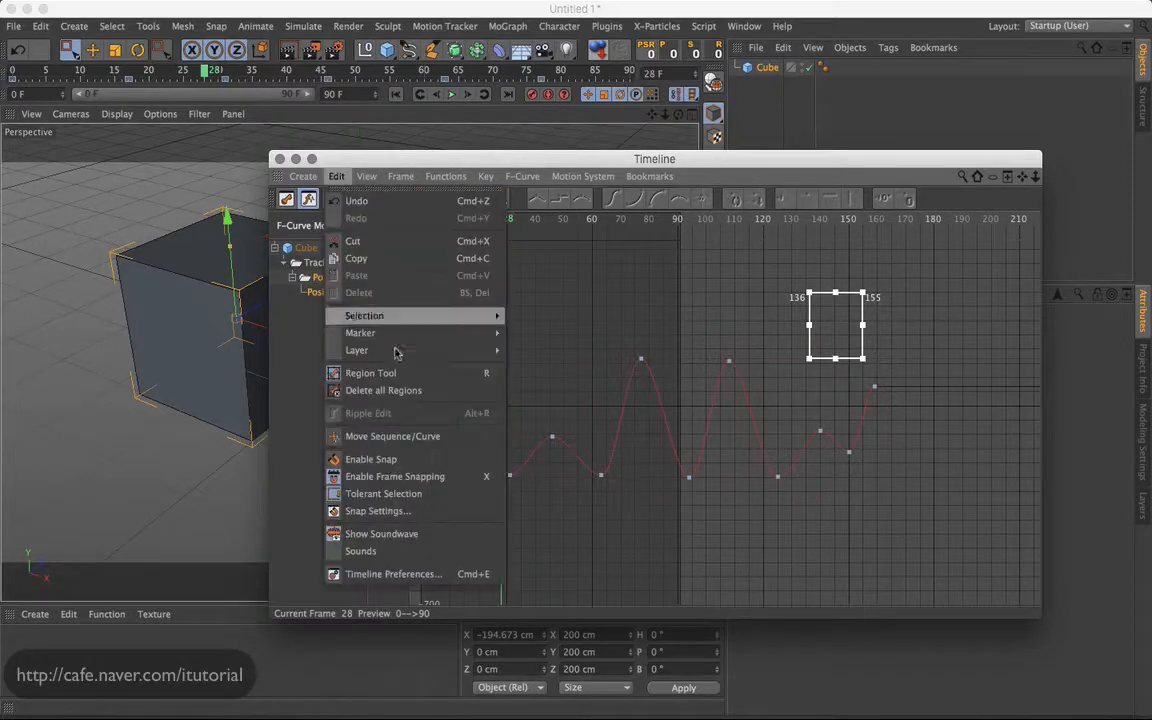
click(390, 392)
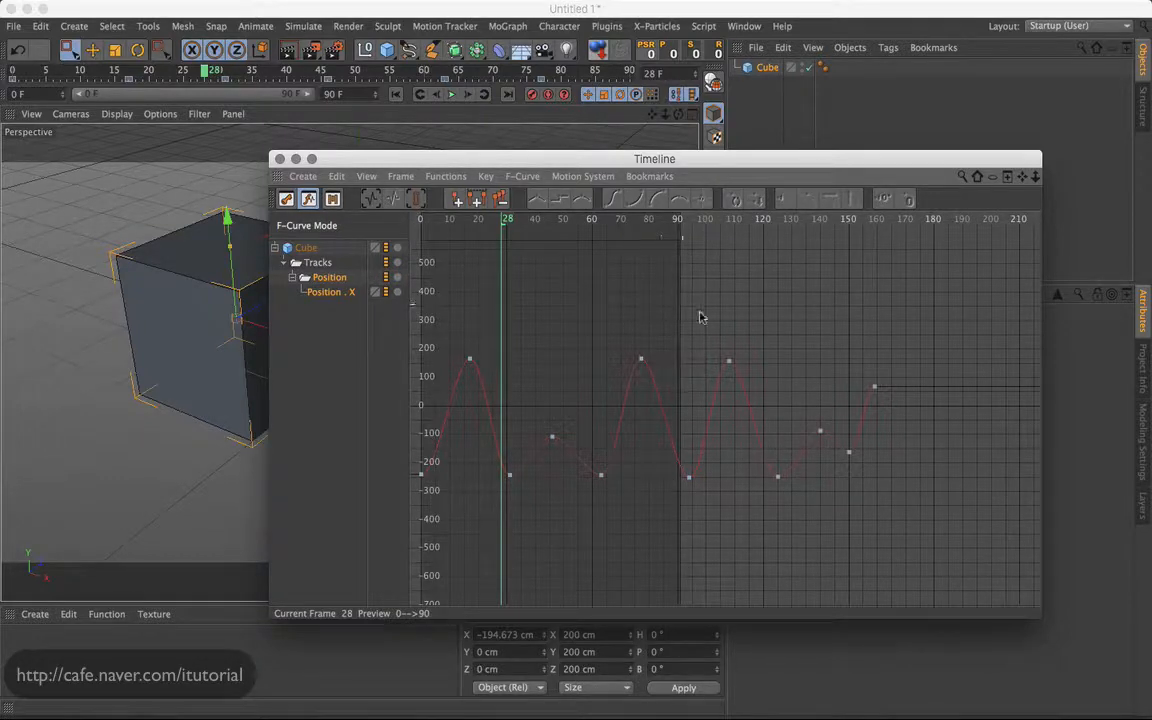
click(336, 176)
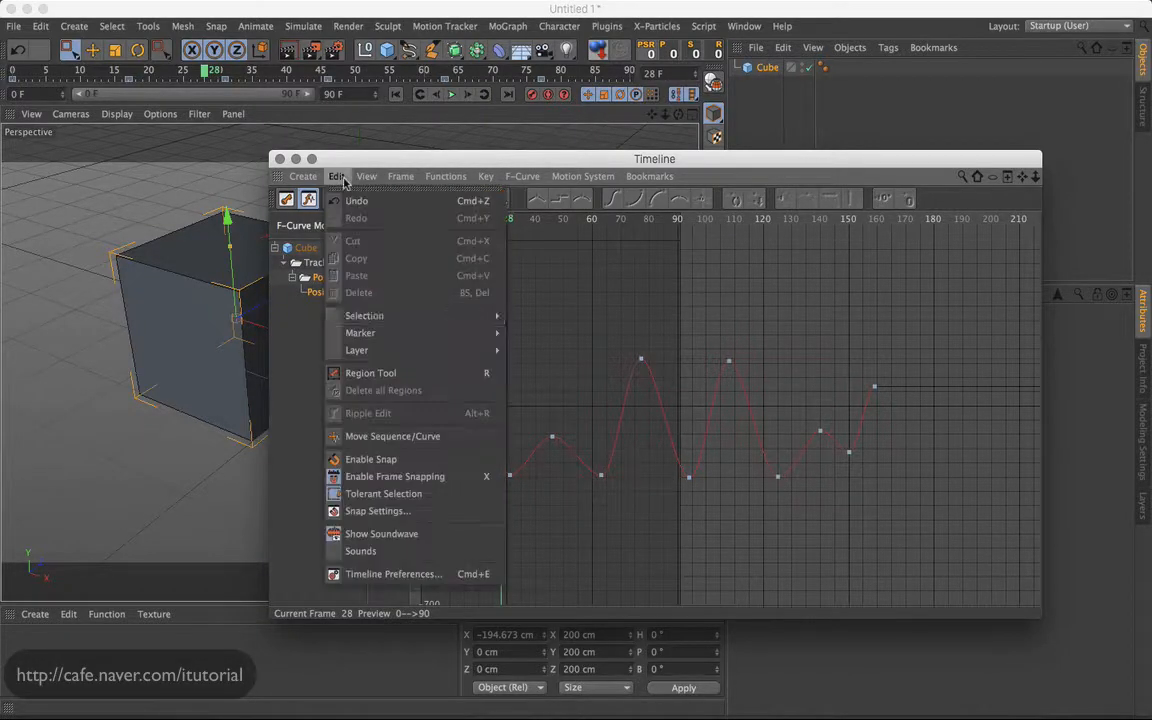
click(392, 373)
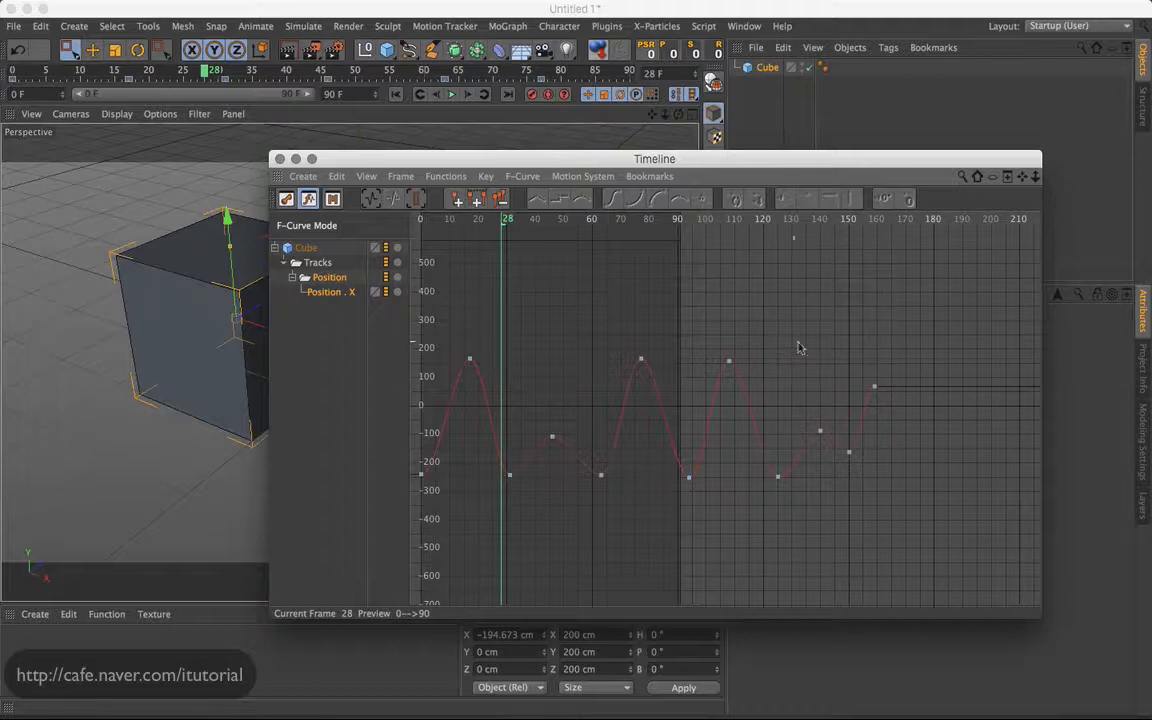
Draw trial regions around the curve, finishing with two overlapping ones spanning frames 62 to 141 and 84 to 127.
drag(610, 322, 771, 508)
click(336, 176)
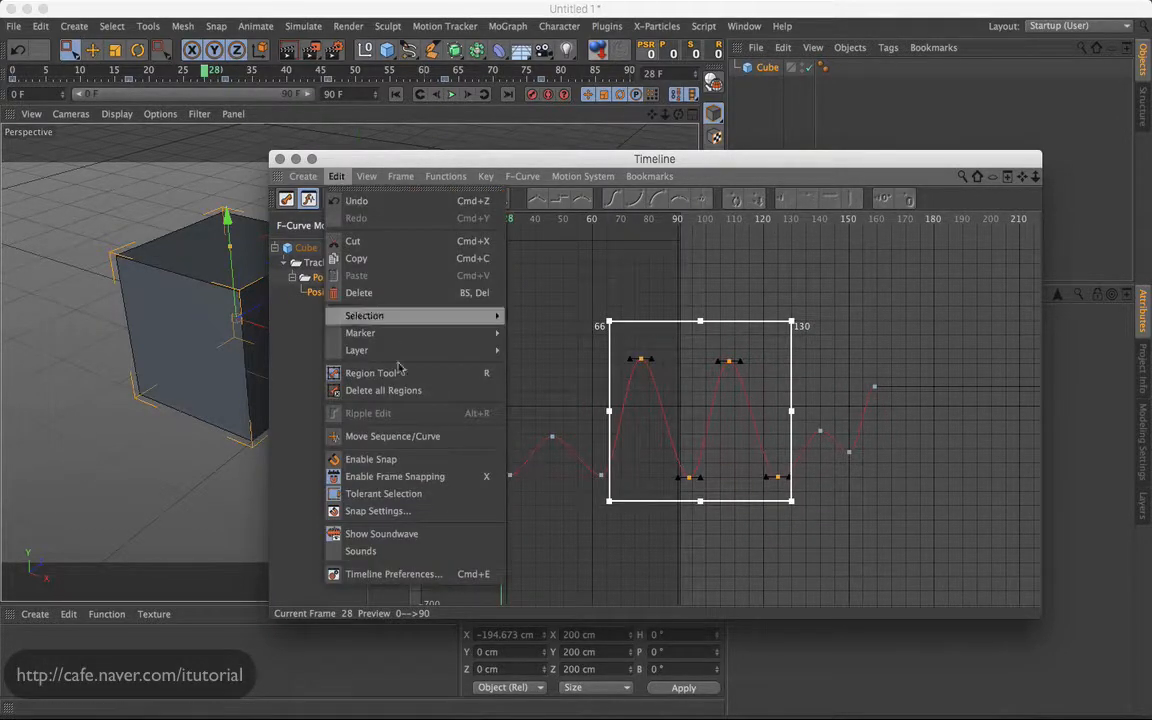
click(706, 287)
drag(940, 282, 972, 328)
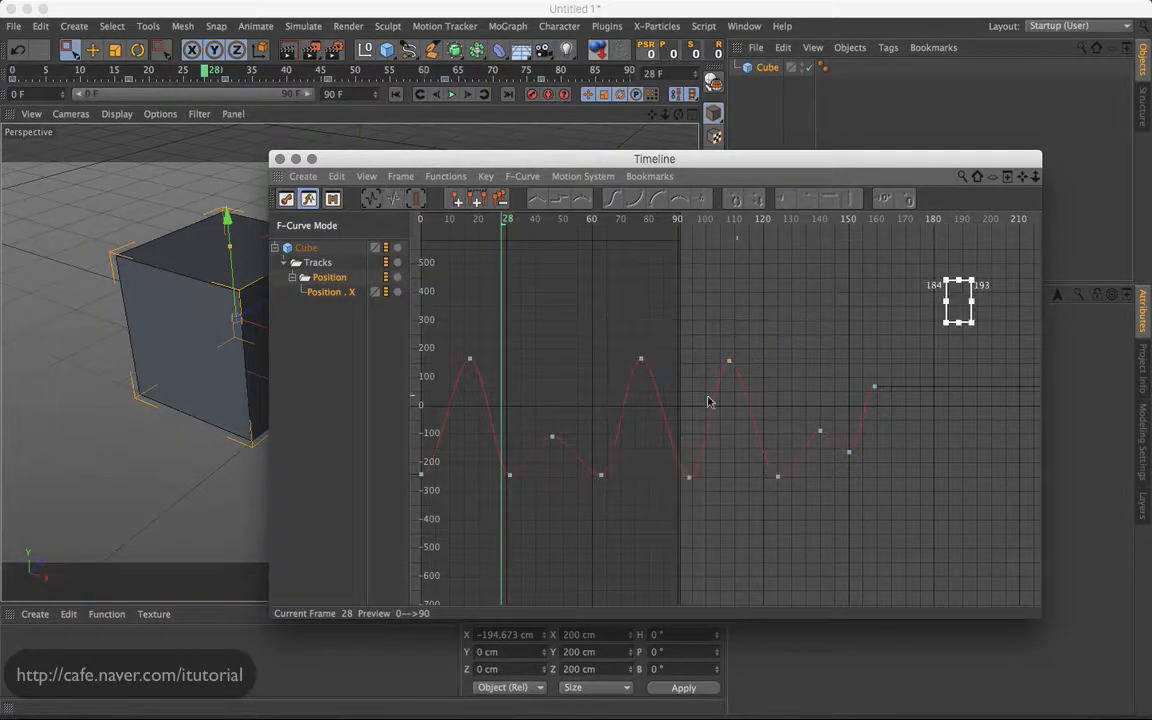
drag(598, 325, 824, 505)
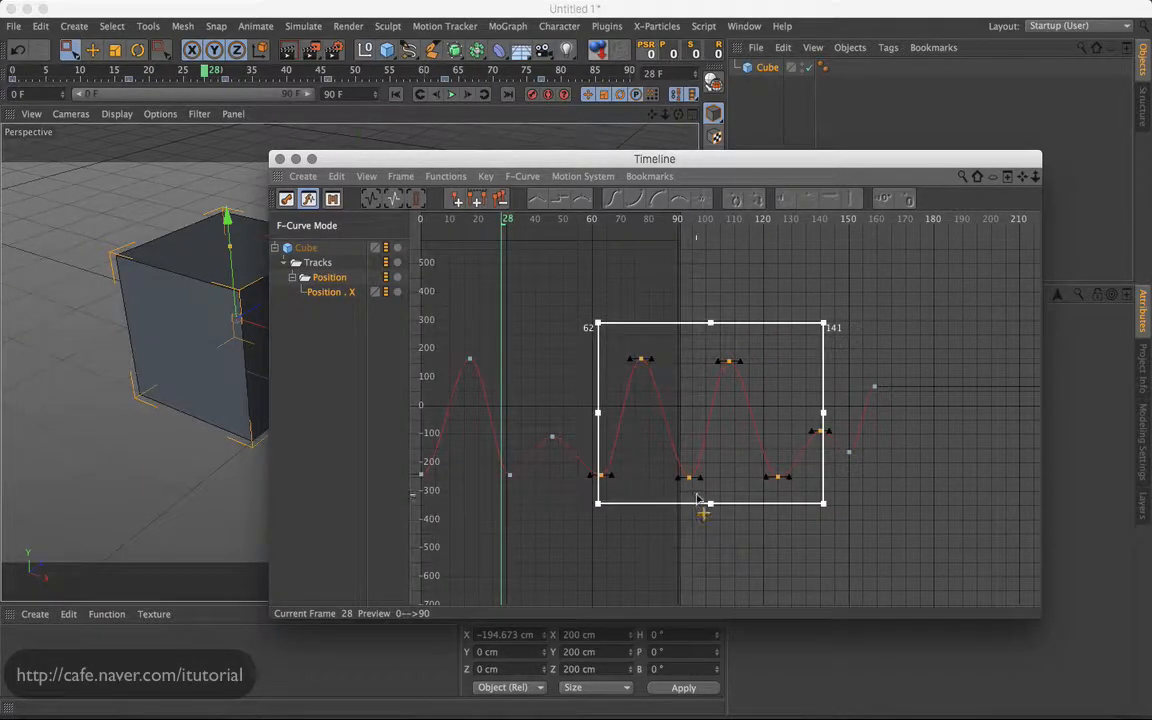
drag(660, 291, 783, 408)
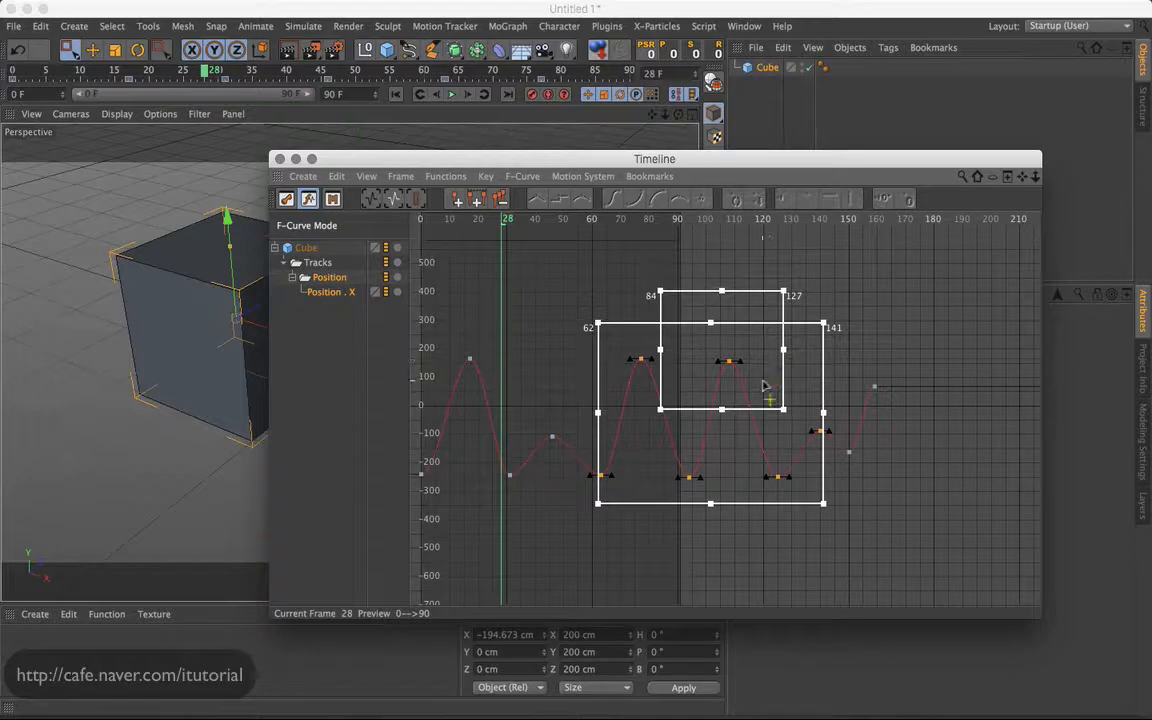
Draw three separate regions along the curve, spanning frames 174 to 179, 38 to 66 and 133 to 154.
drag(894, 296, 932, 390)
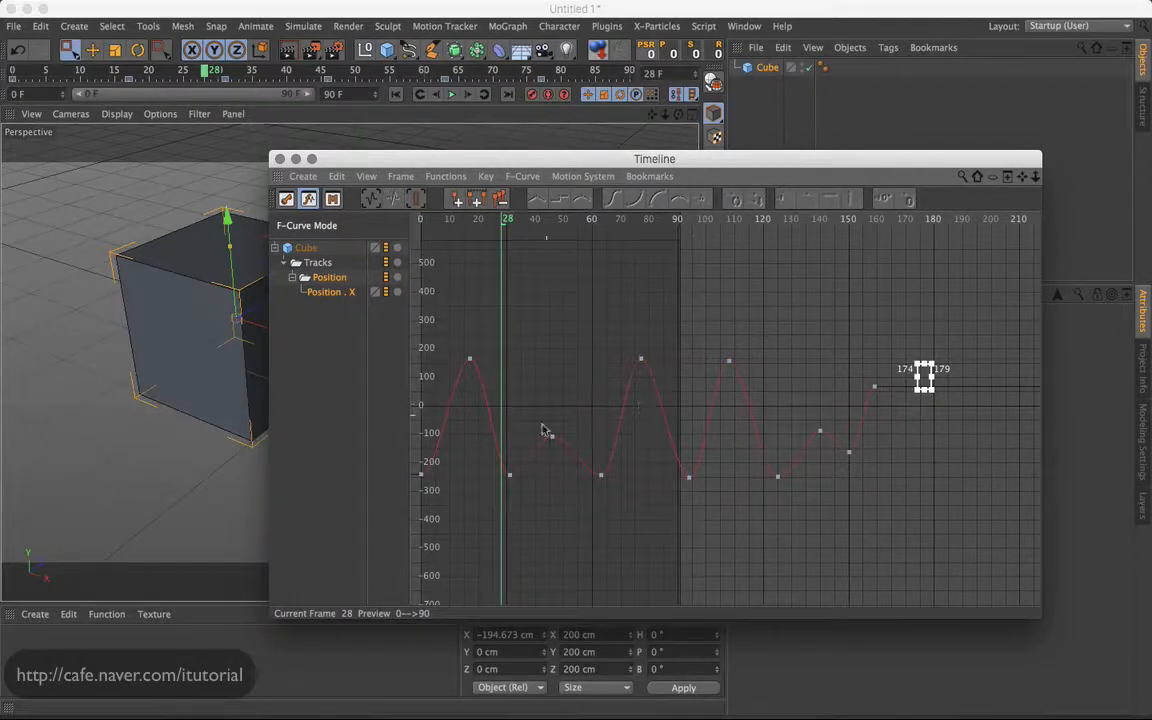
drag(529, 410, 609, 492)
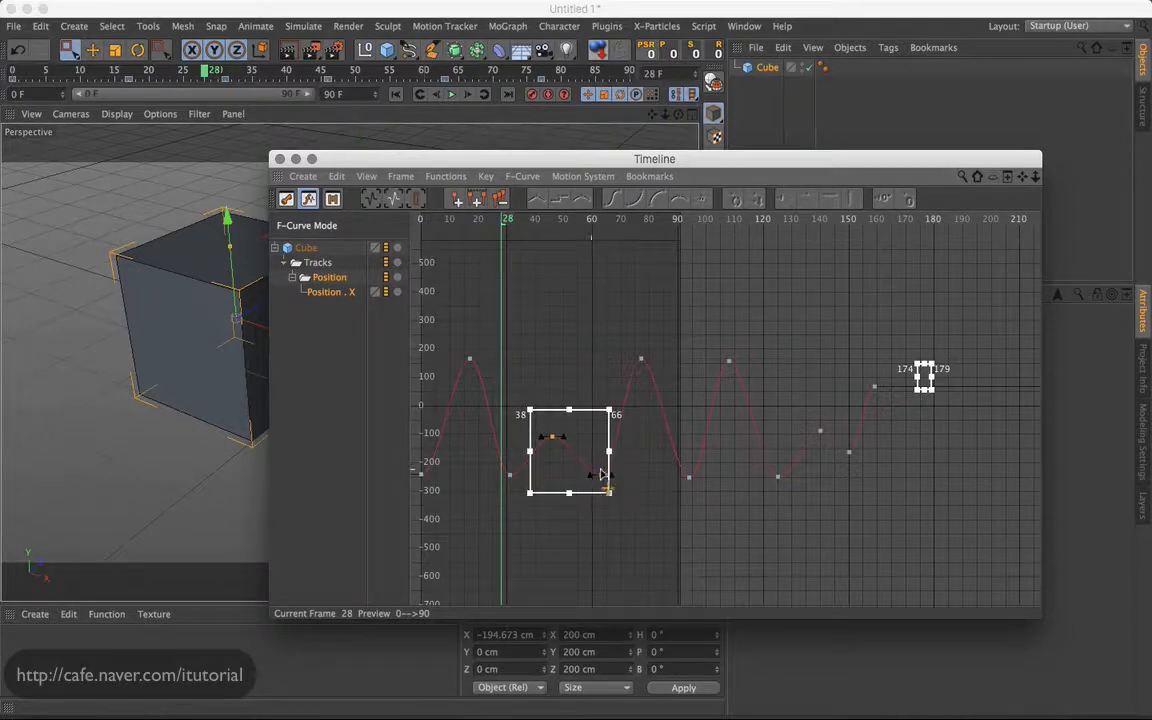
drag(800, 407, 850, 511)
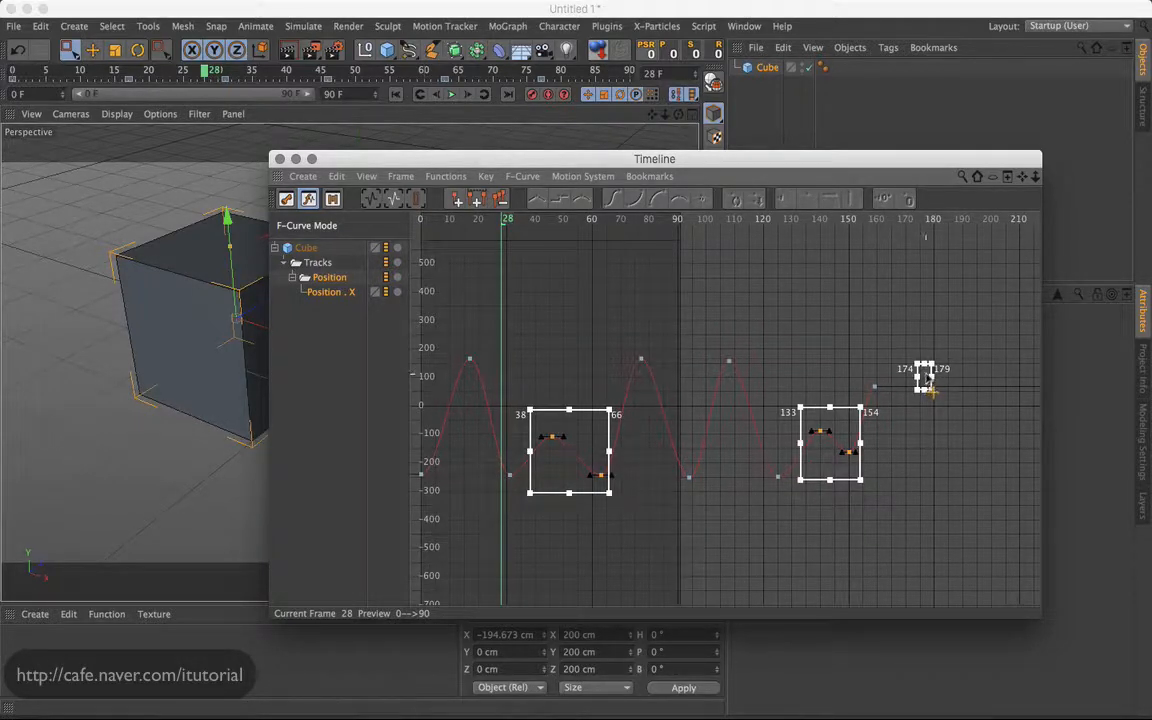
Raise the two regions containing keys, compress them with their keys to frames 38 to 56 and 129 to 141, and leave the Region Tool.
mouse_move(587, 434)
mouse_down()
mouse_move(585, 391)
mouse_move(585, 416)
mouse_up()
drag(832, 422, 832, 405)
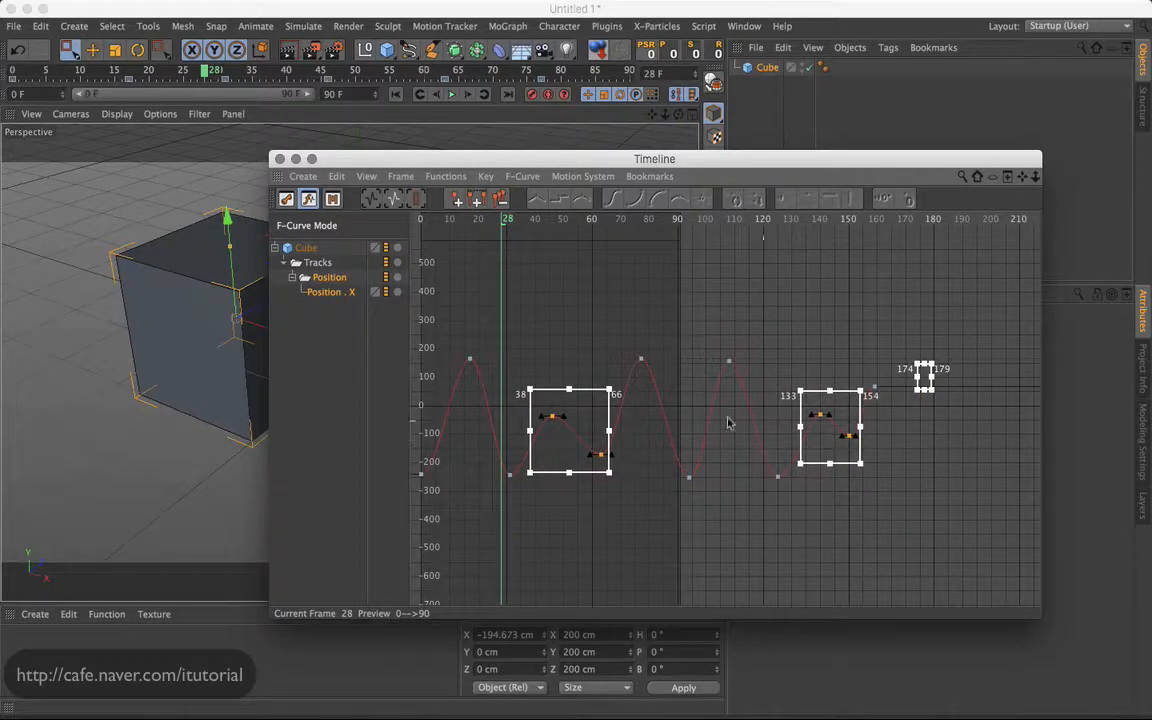
drag(617, 408, 589, 427)
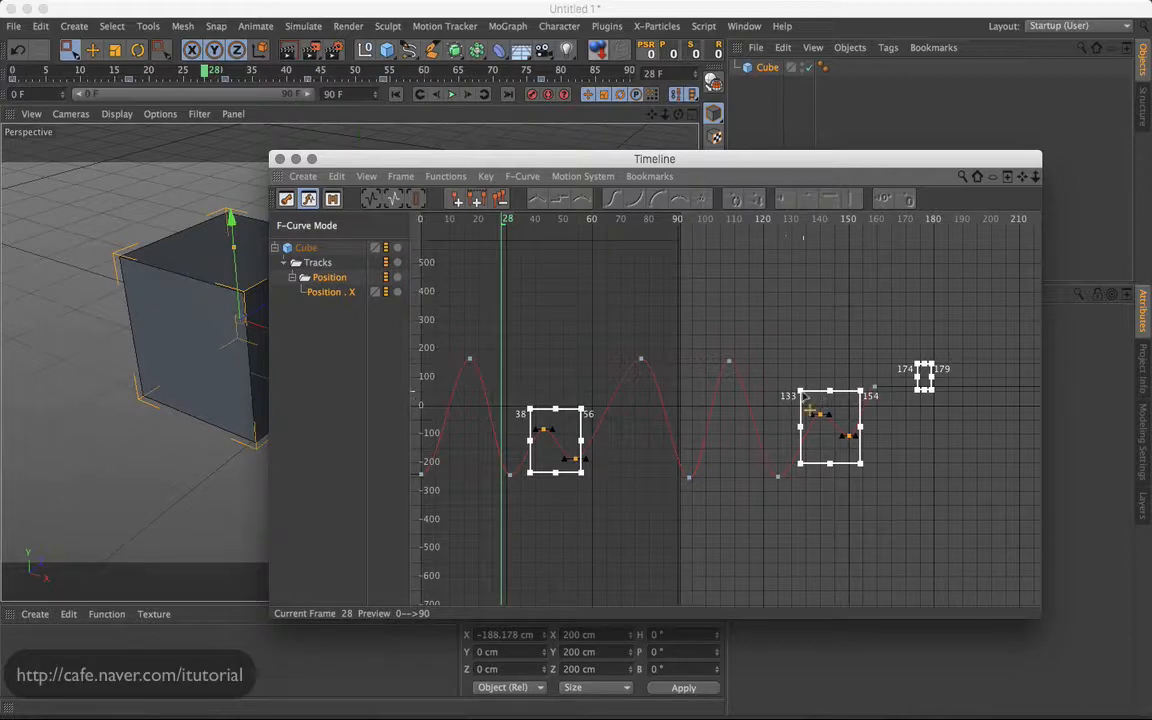
click(806, 395)
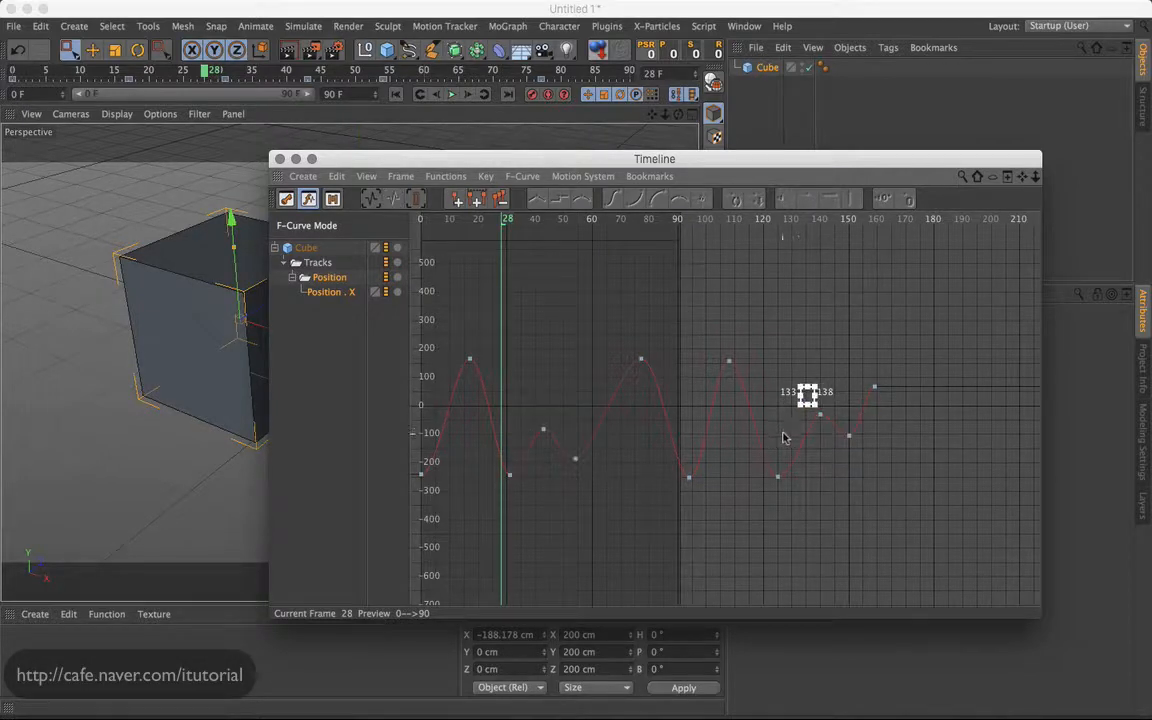
key(ctrl+z)
mouse_move(797, 392)
mouse_down()
mouse_move(843, 440)
mouse_move(799, 411)
mouse_move(811, 412)
mouse_up()
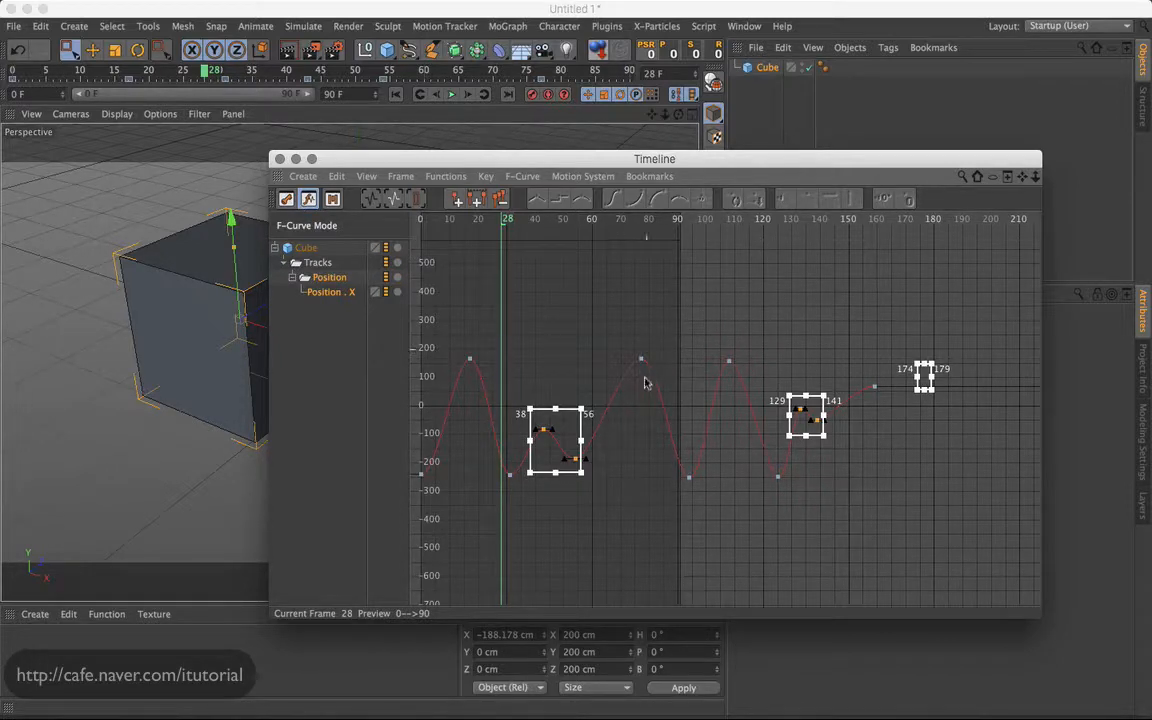
click(560, 380)
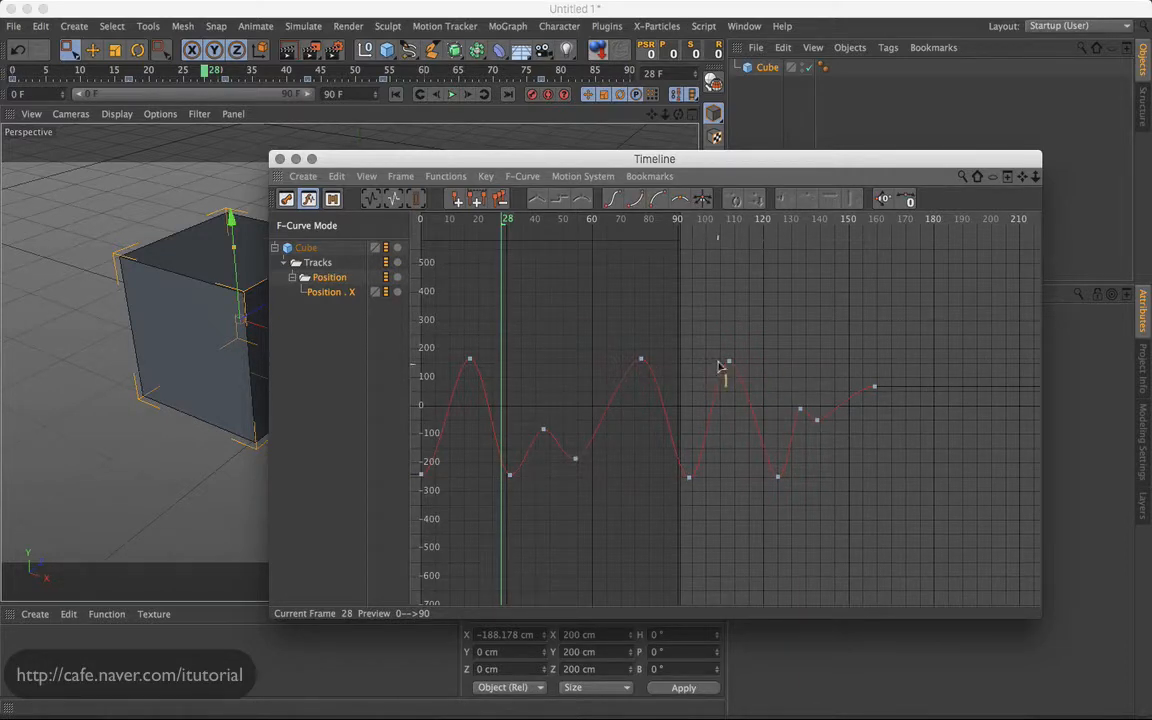